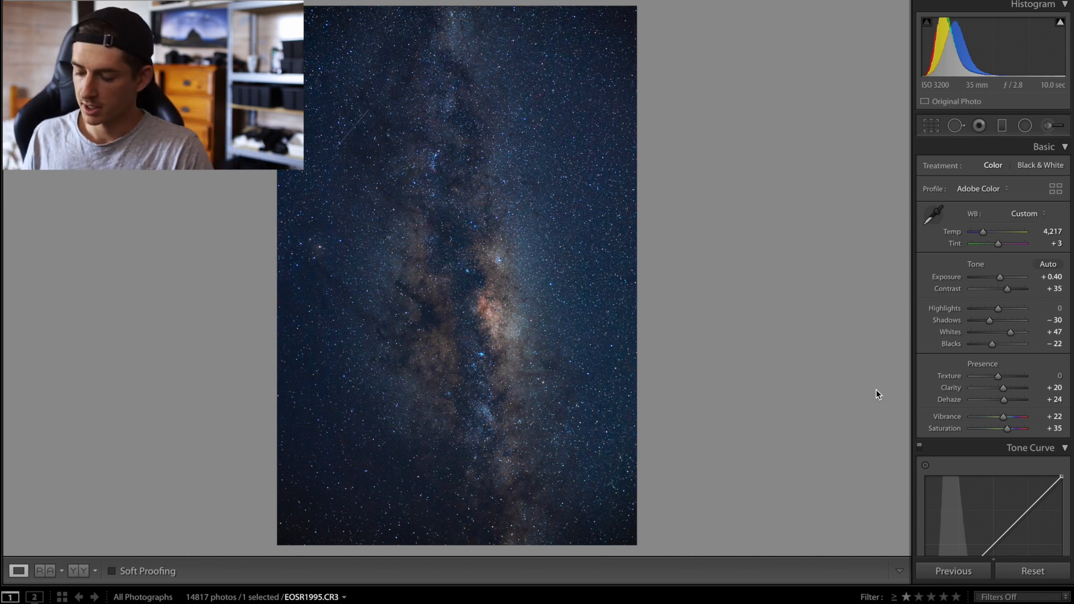
- Check the before view of the current photo, then switch to EOSR1994.CR3 and reset all its develop settings
key("backslash")
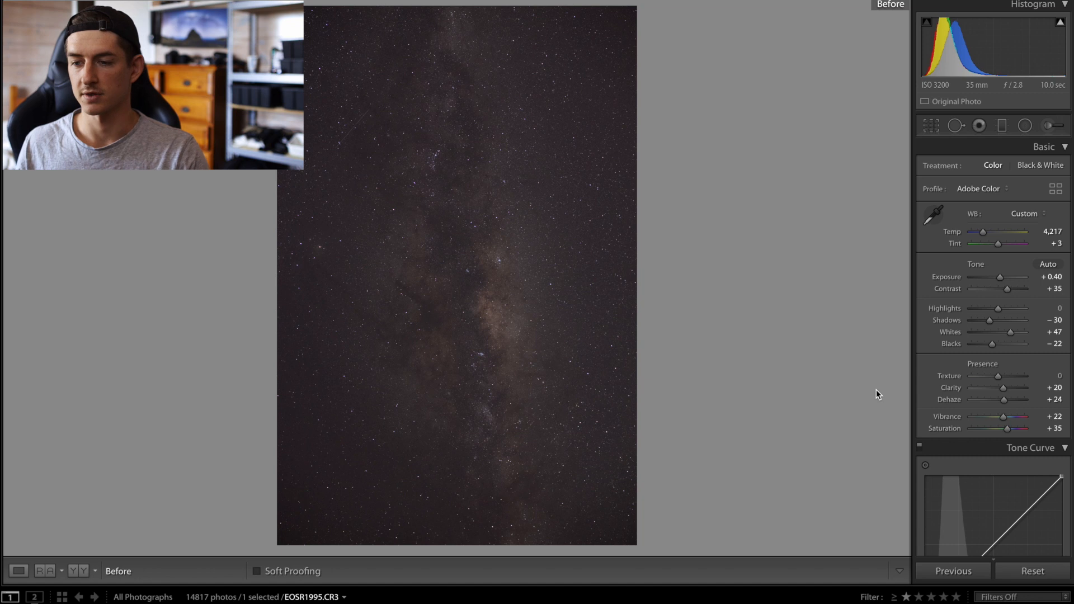
key("Left")
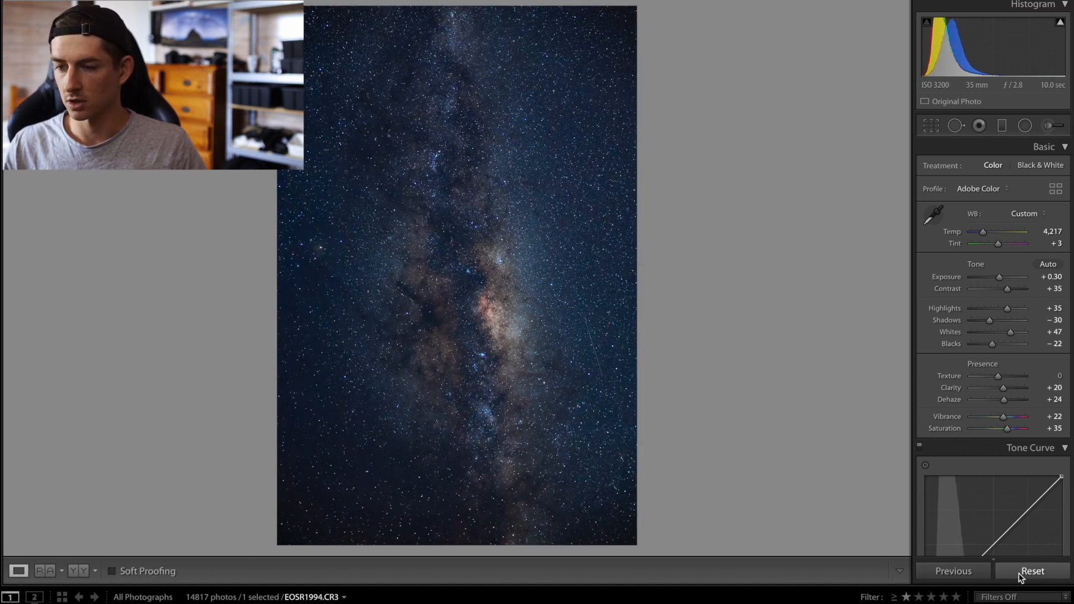
left_click(1032, 571)
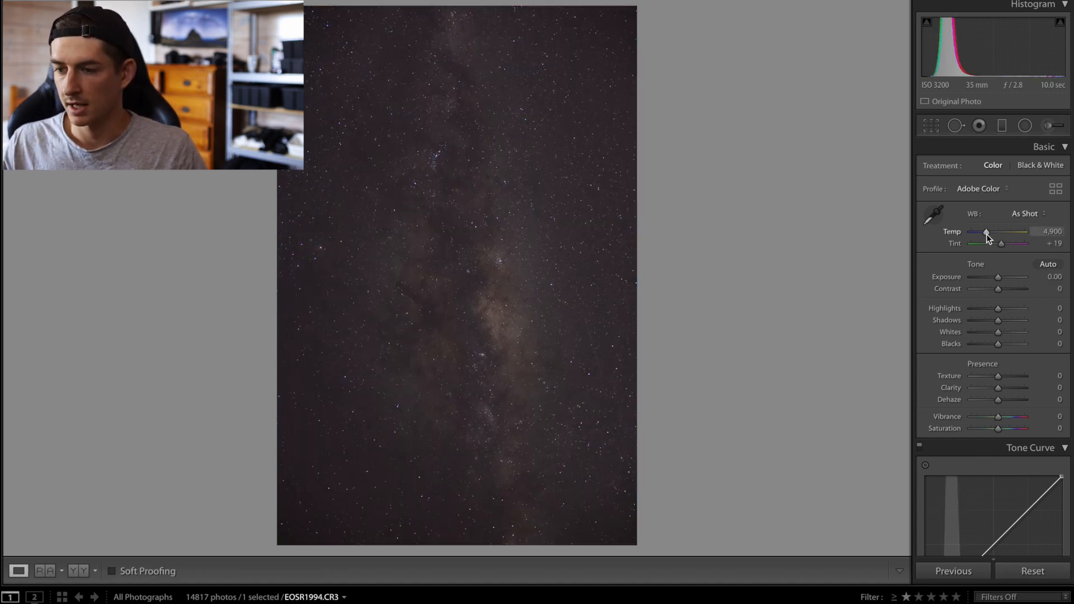
- Set the photo's Temp to 4,282, Contrast to +55, Highlights to +32, Shadows to −43, Whites to +53 and Blacks to −18
left_click_drag(986, 234, 983, 234)
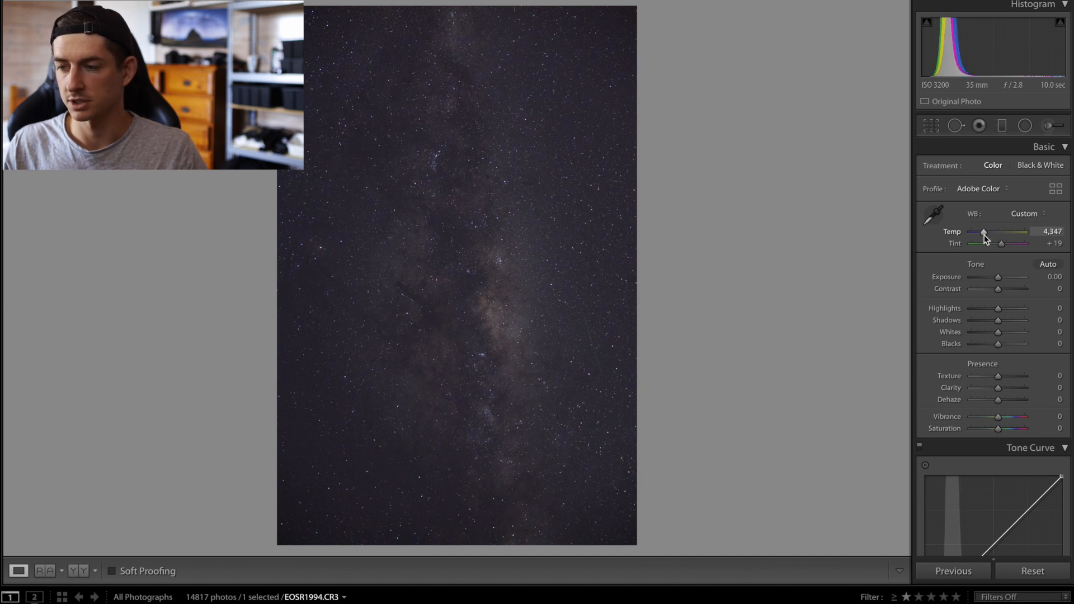
left_click_drag(983, 233, 982, 234)
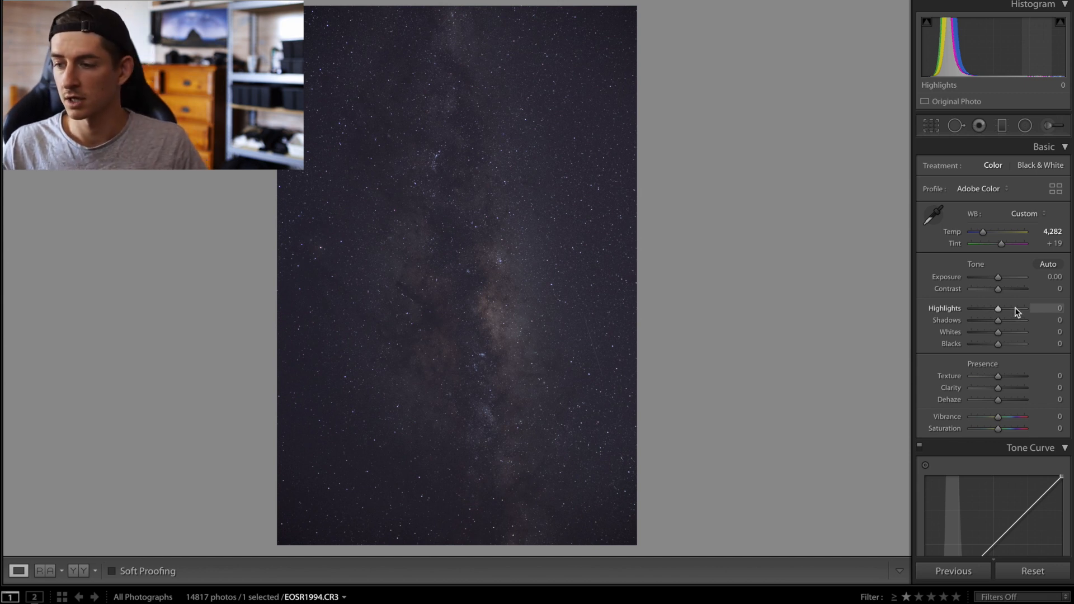
left_click_drag(1004, 289, 992, 318)
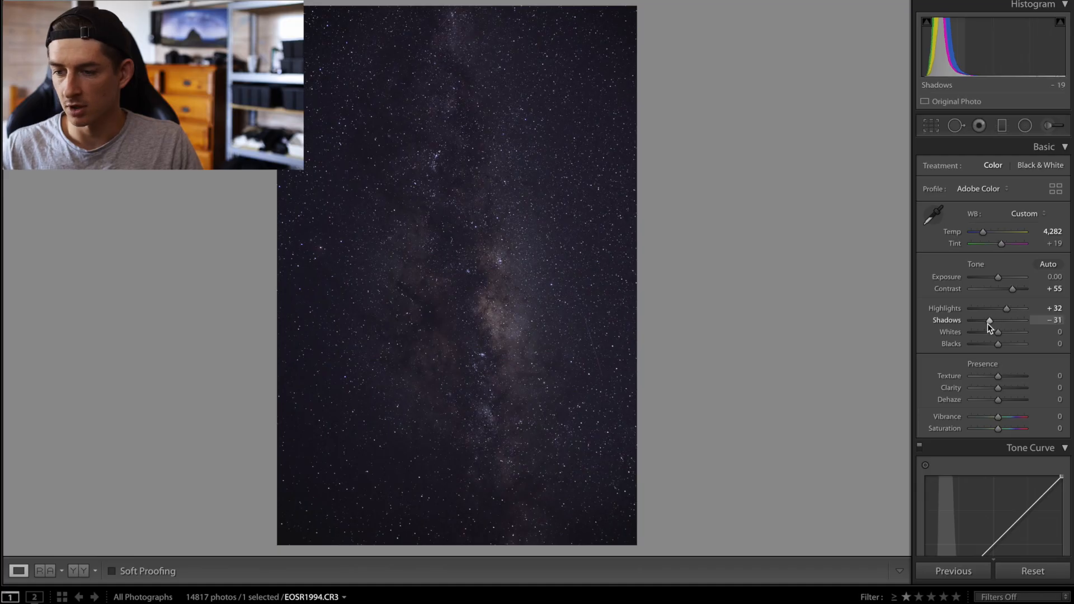
left_click_drag(987, 324, 985, 326)
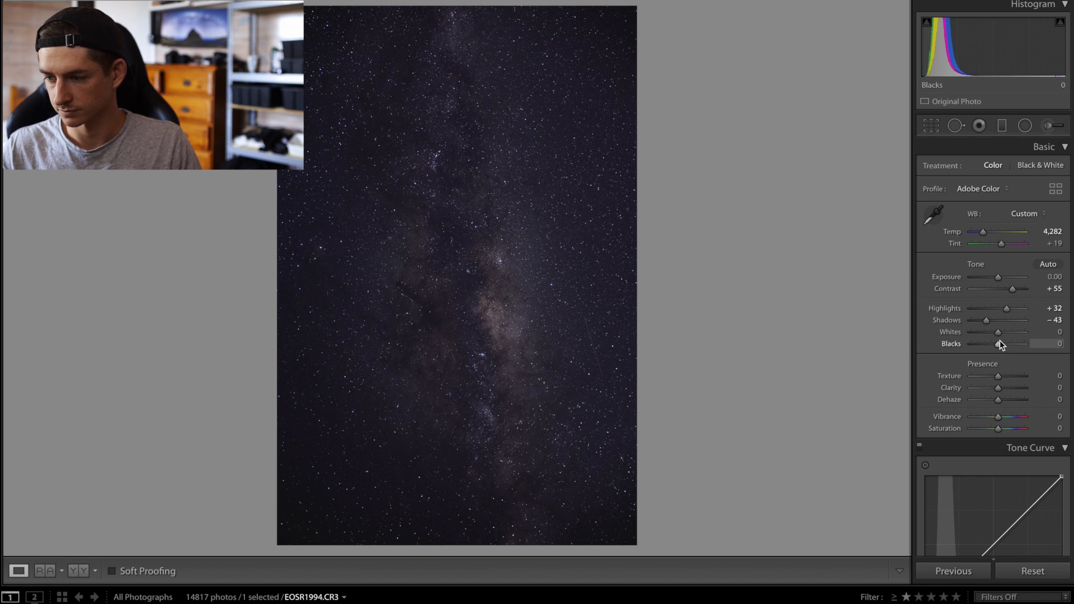
left_click_drag(1002, 335, 1014, 334)
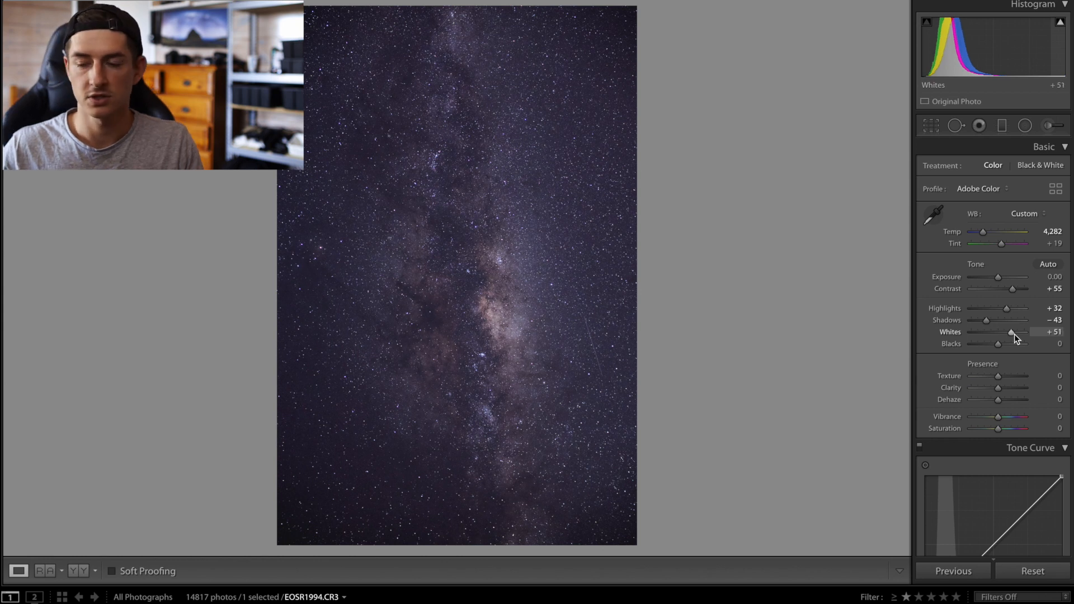
left_click_drag(1014, 334, 992, 347)
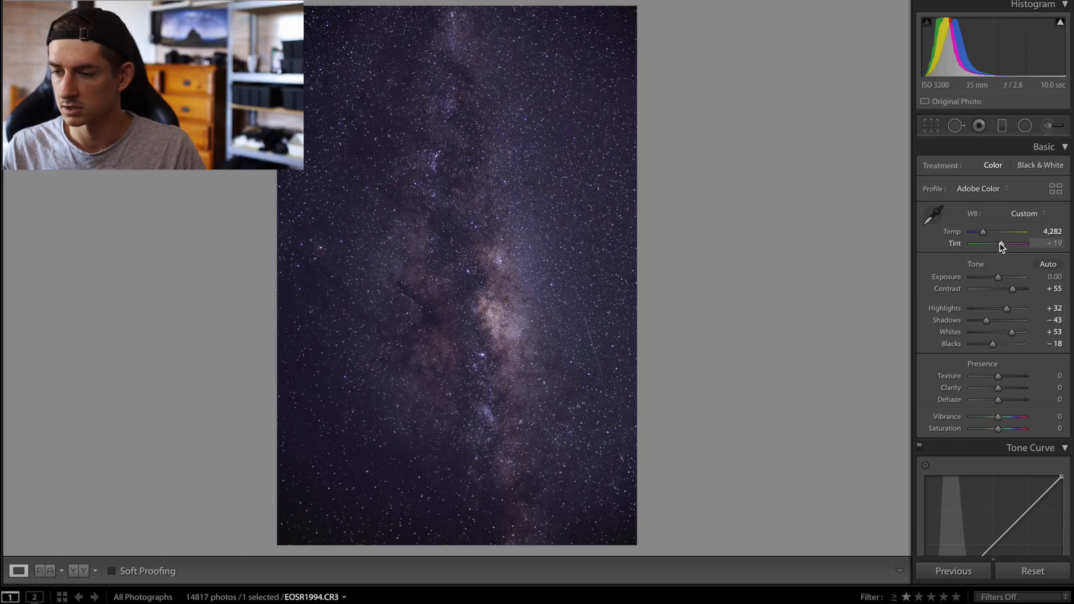
- Refine the white balance to Temp 4,174 and Tint +3, and set Vibrance to +25 and Saturation to +15
left_click_drag(998, 243, 987, 239)
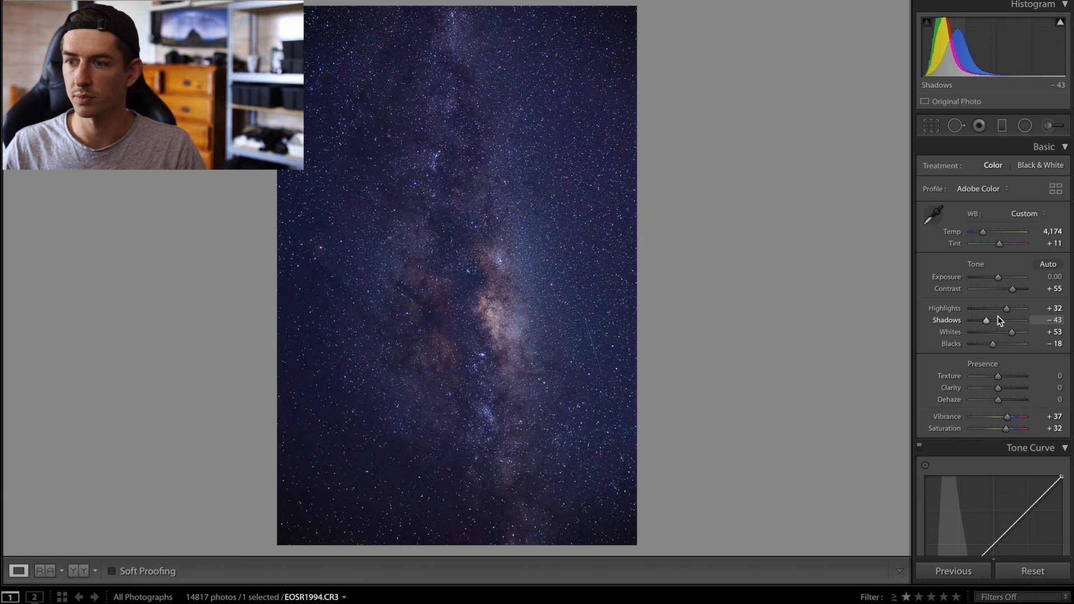
left_click_drag(1000, 244, 999, 244)
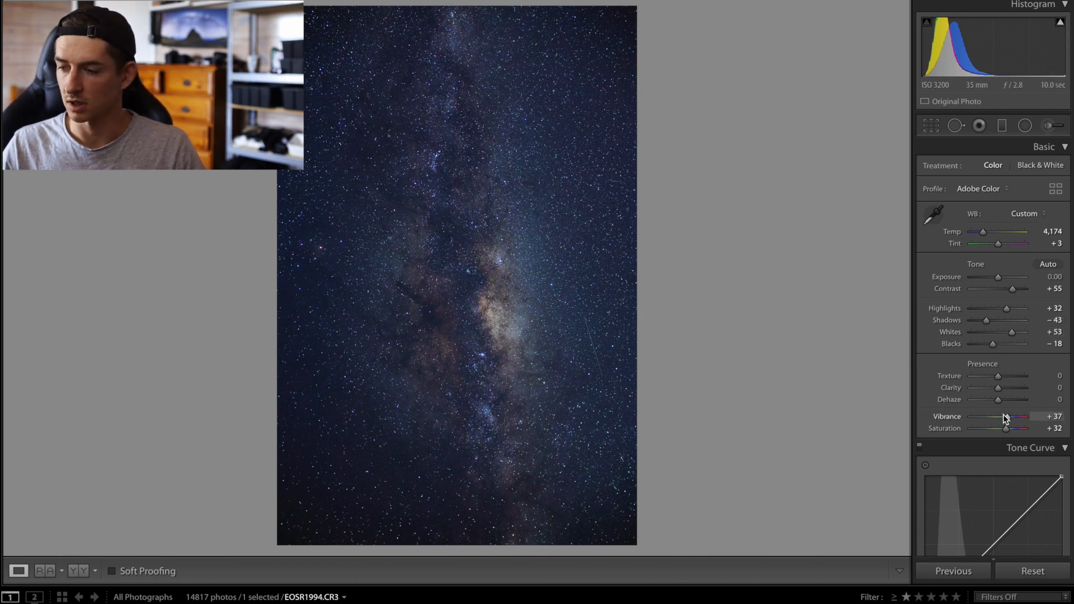
left_click_drag(1005, 418, 1001, 431)
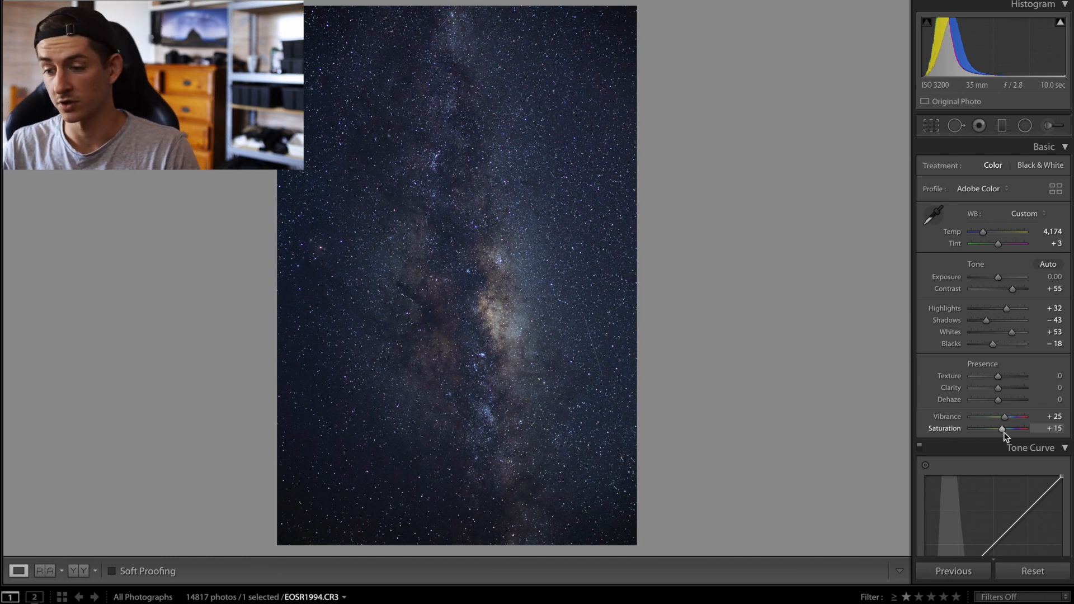
- Set Clarity to +13, Dehaze to +19 and Exposure to +0.35, with Shadows at −51 and Blacks at −29
scroll(1003, 431, "down", 1)
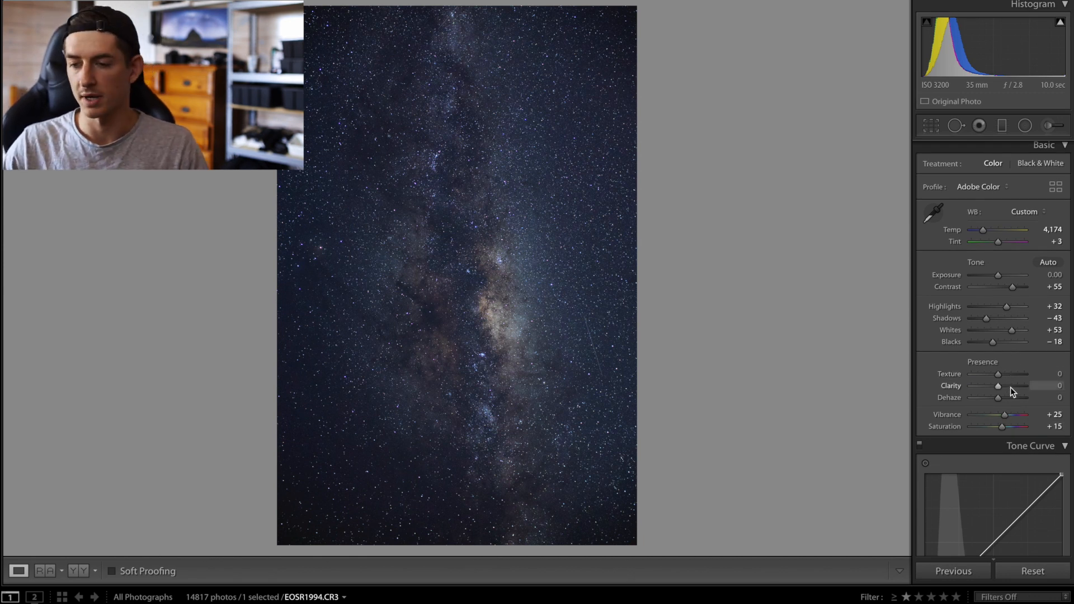
left_click_drag(1000, 387, 1001, 387)
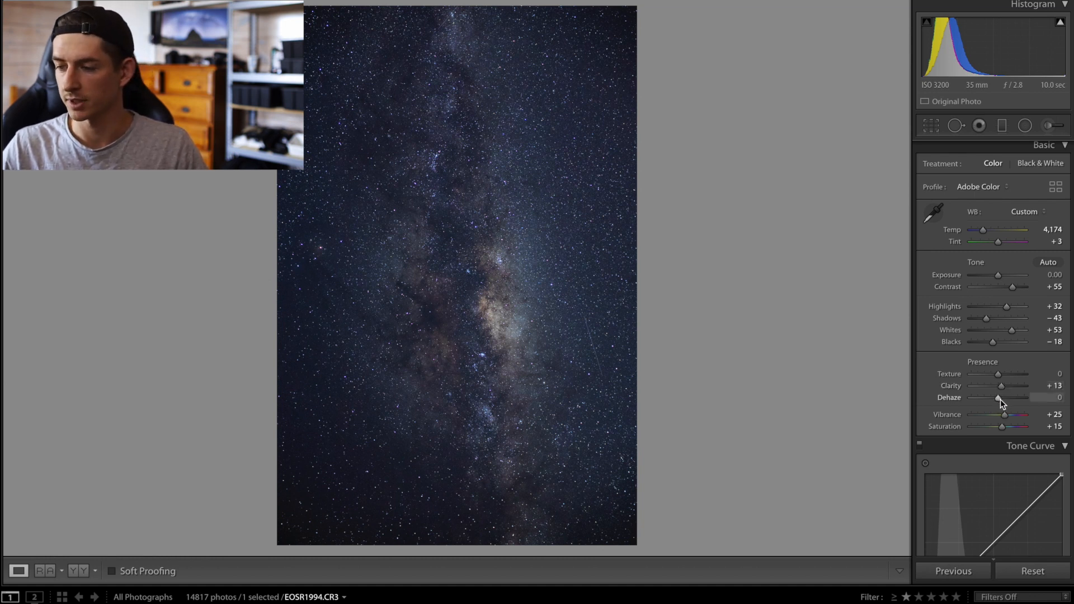
left_click_drag(1001, 399, 1003, 400)
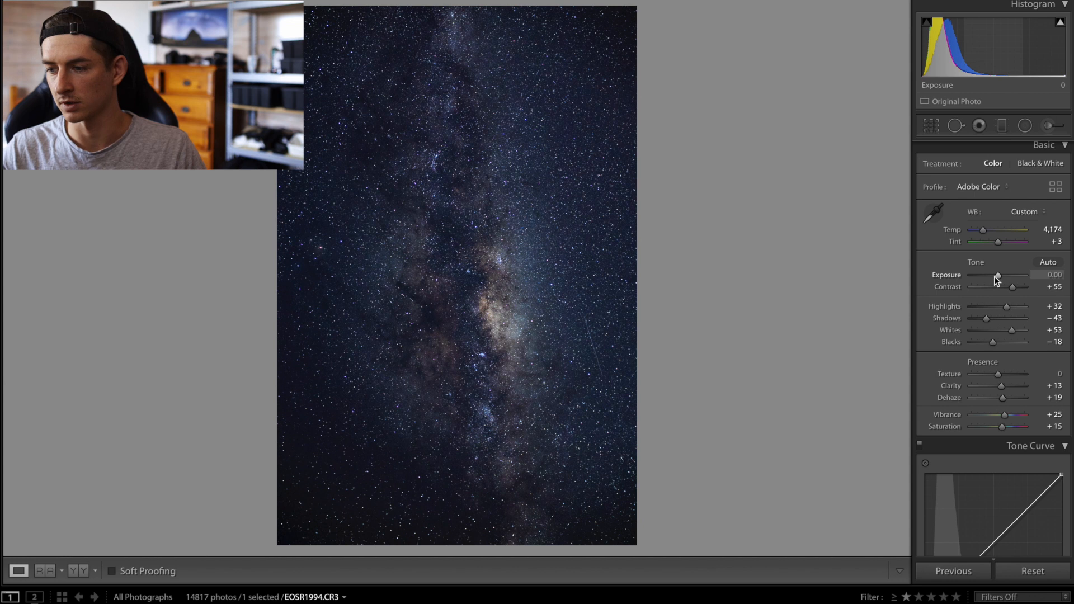
left_click_drag(999, 275, 1001, 275)
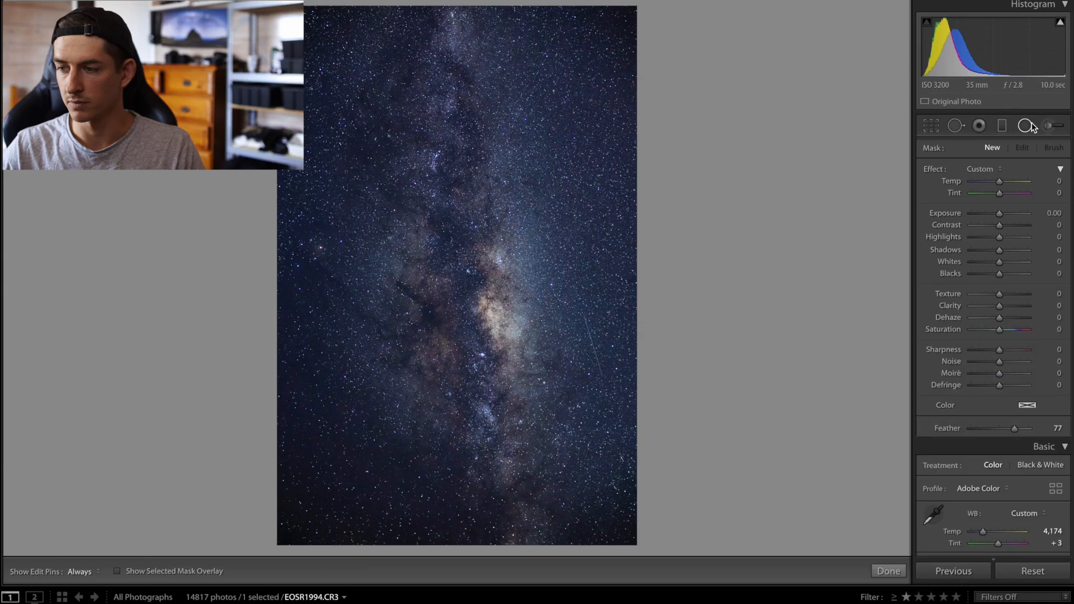
- Add an inverted radial filter with feather 77 as a tall, slightly tilted ellipse enclosing the Milky Way band
key("shift+m")
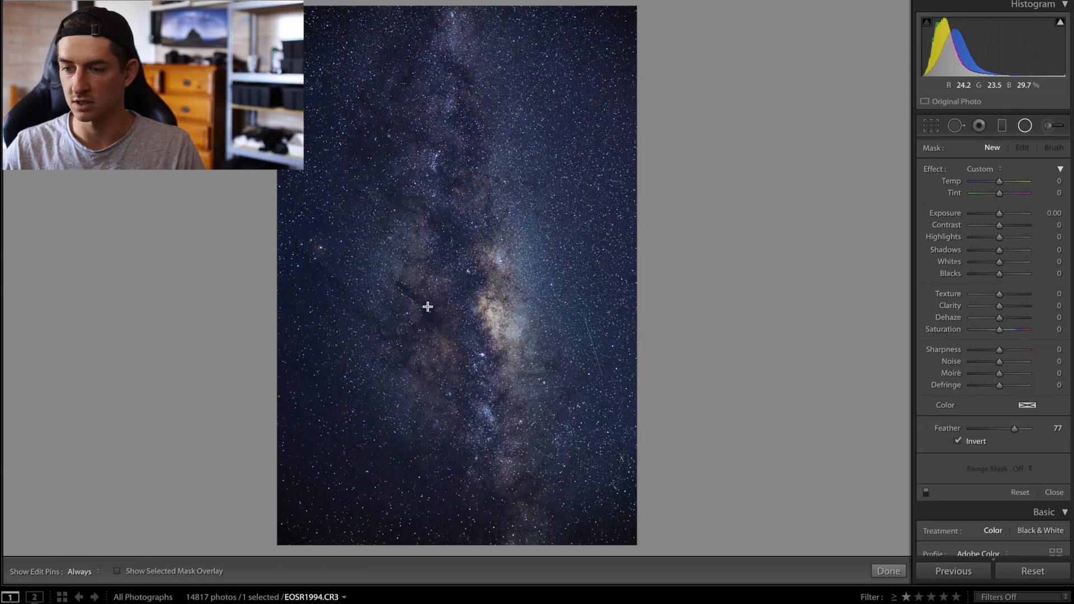
left_click_drag(461, 286, 562, 563)
left_click_drag(464, 285, 476, 283)
left_click_drag(547, 467, 558, 471)
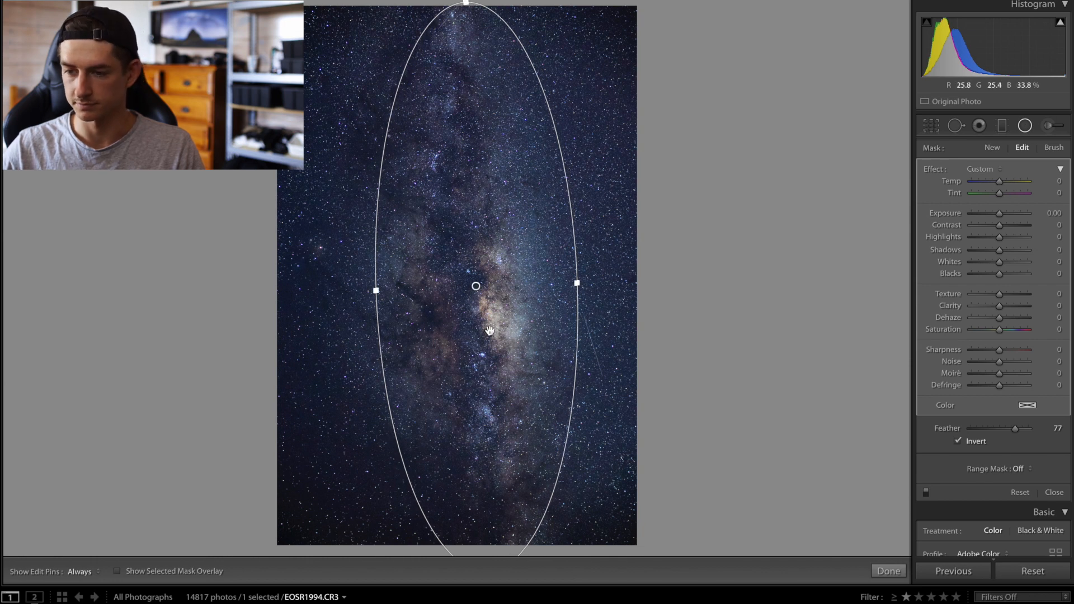
left_click_drag(478, 287, 477, 288)
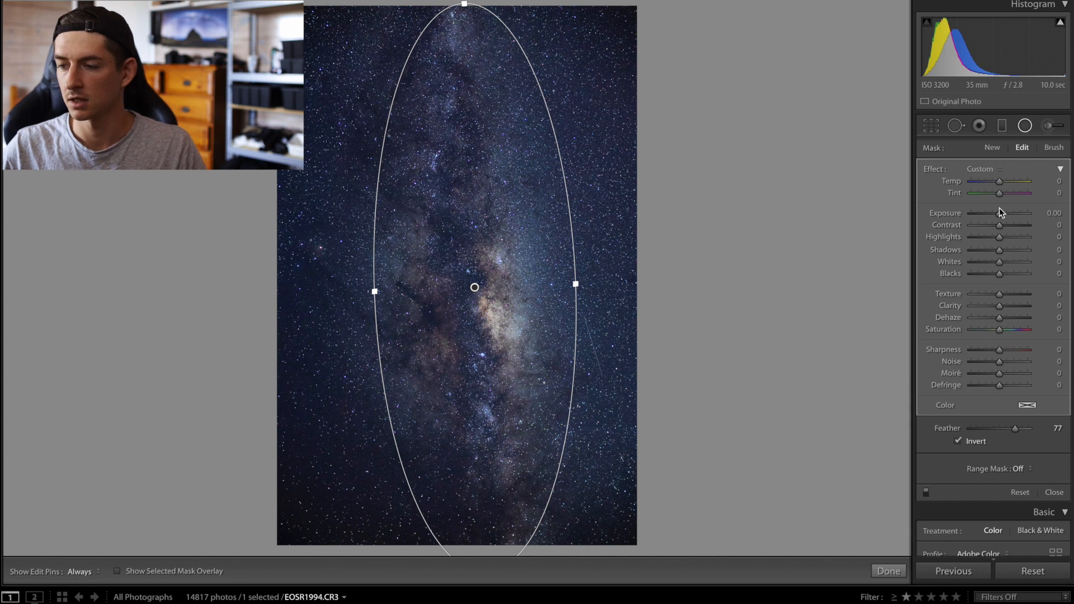
- Set the radial filter's Exposure to 0.24, Clarity to 11 and Dehaze to 9
left_click_drag(999, 213, 1001, 217)
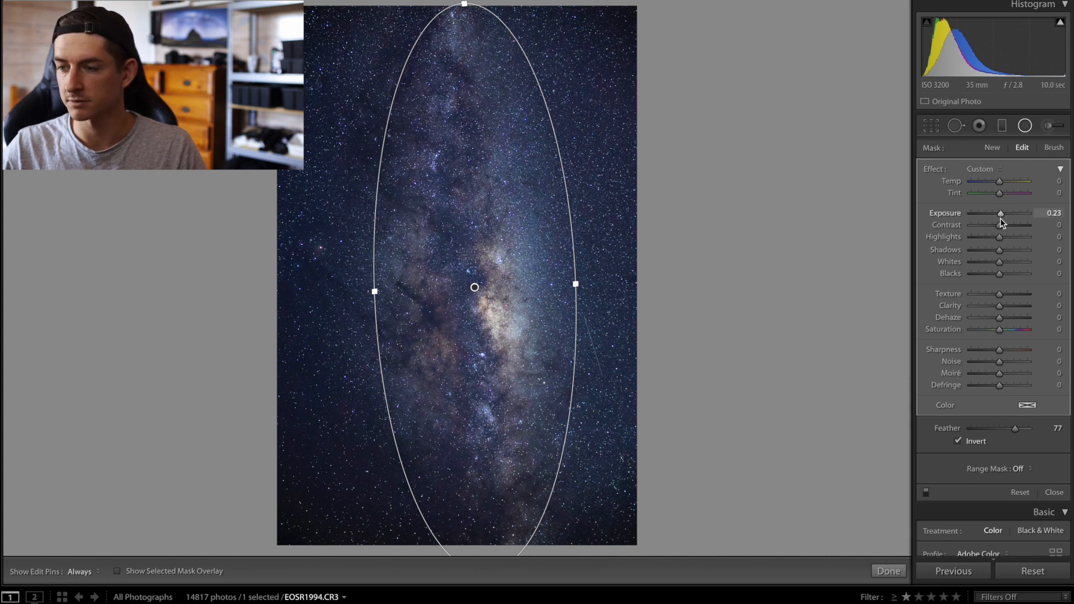
mouse_move(999, 306)
left_mouse_down()
mouse_move(1014, 308)
mouse_move(1006, 318)
left_mouse_up()
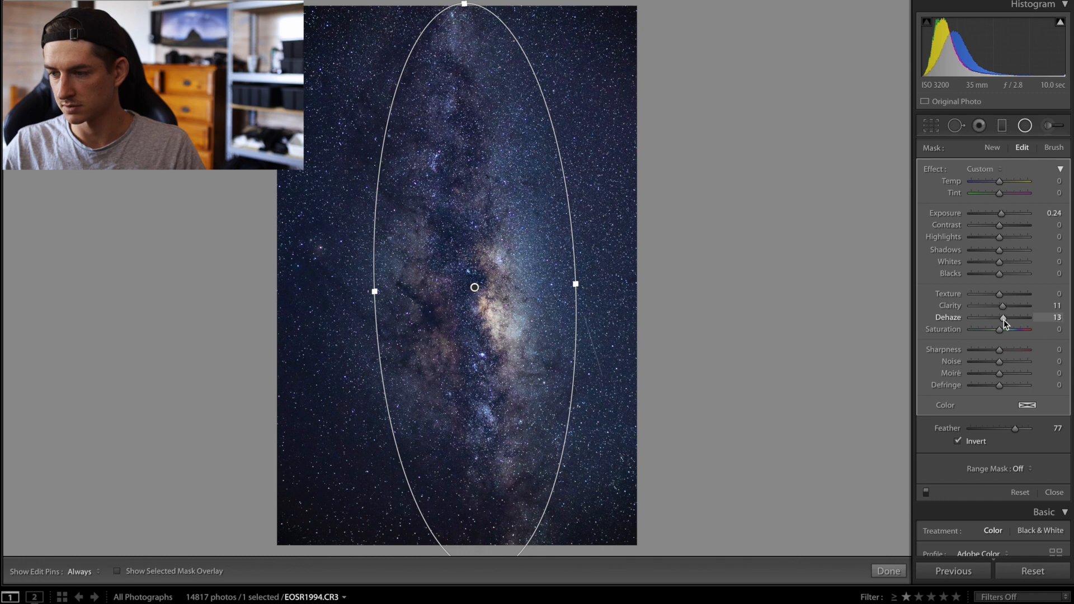
left_click_drag(1003, 320, 1002, 320)
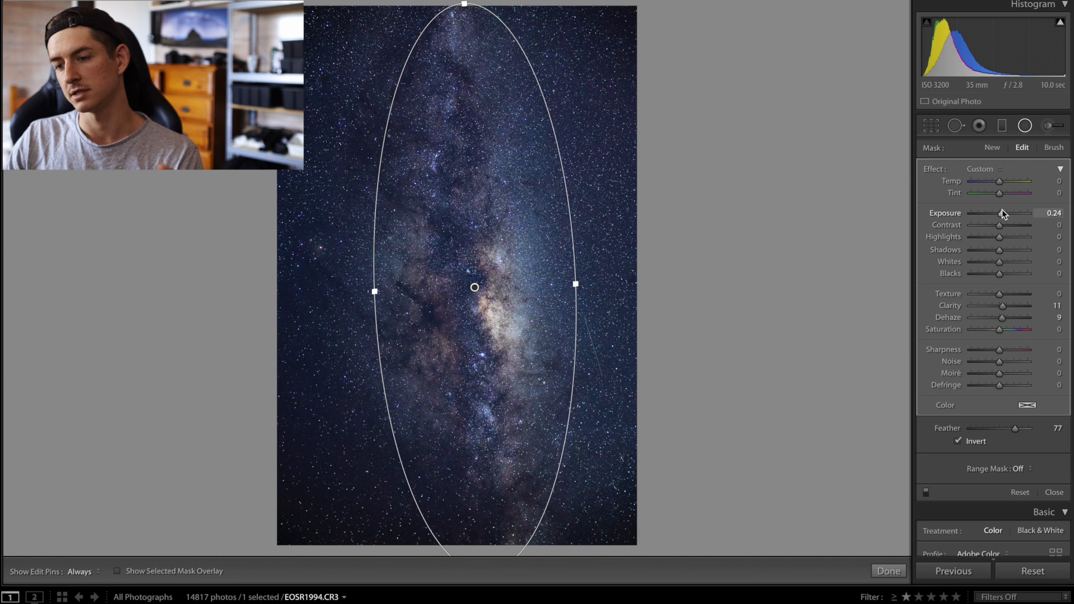
- Set the radial filter's Temp to 2 and Saturation to 6, adjust its position over the Milky Way and close the filter
scroll(1001, 212, "down", 1)
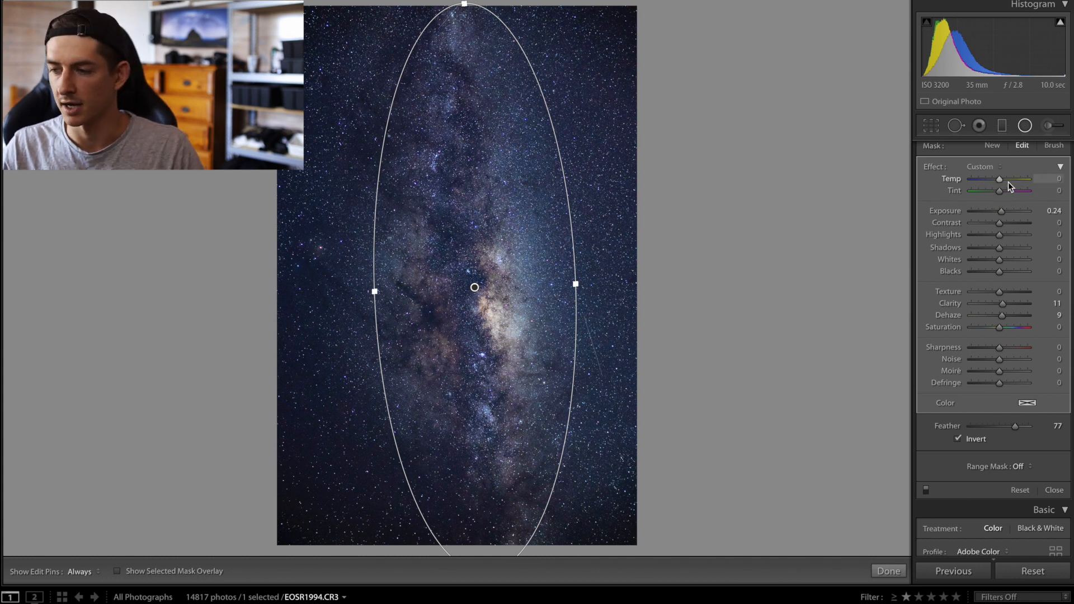
left_click_drag(1000, 180, 1001, 180)
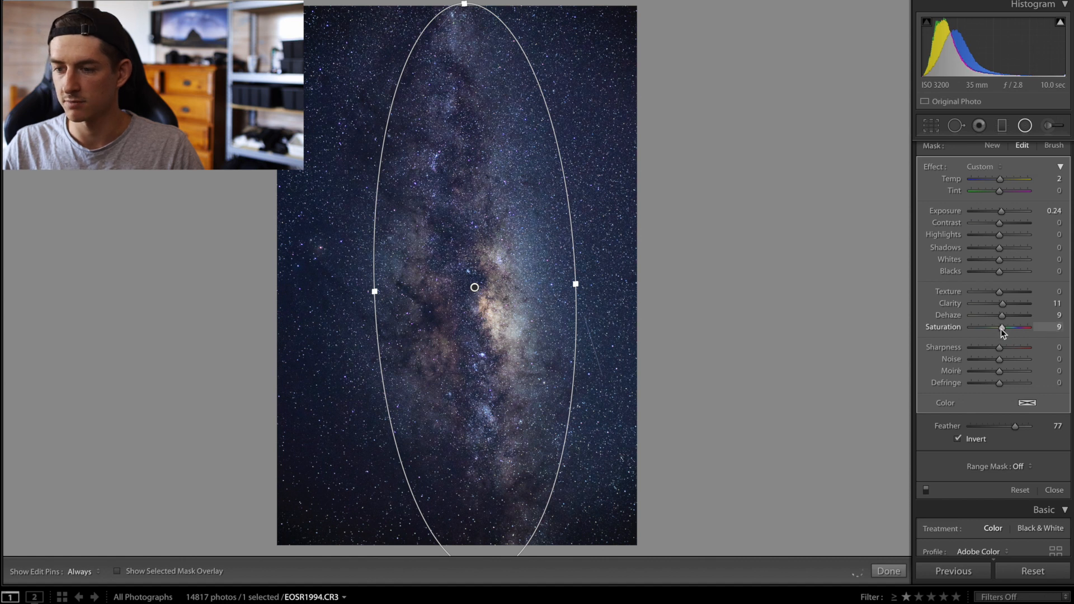
left_click_drag(1003, 333, 1002, 332)
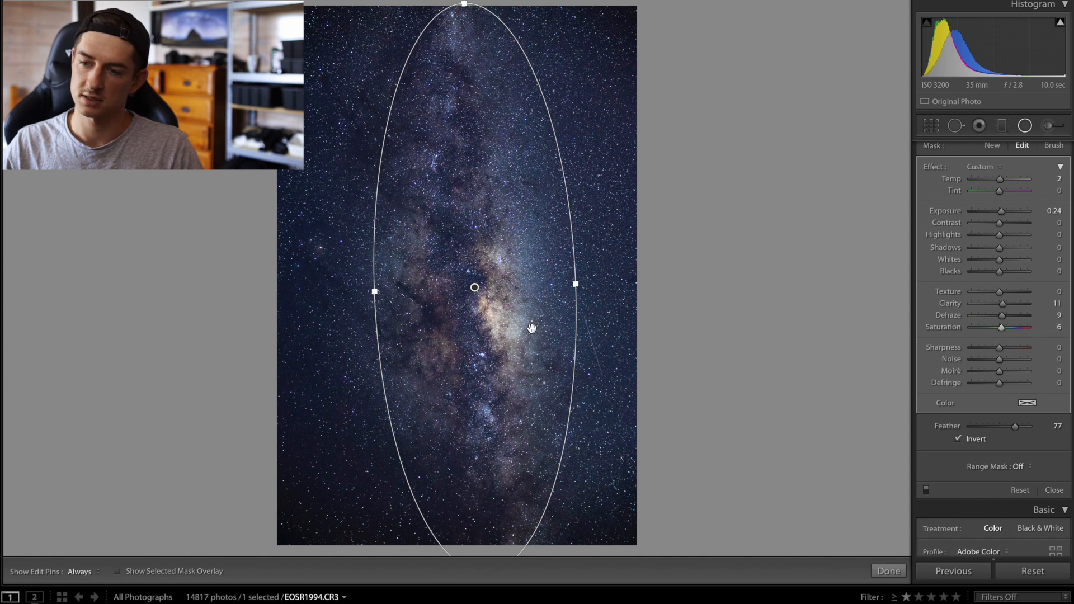
left_click_drag(474, 286, 461, 299)
left_click(1025, 126)
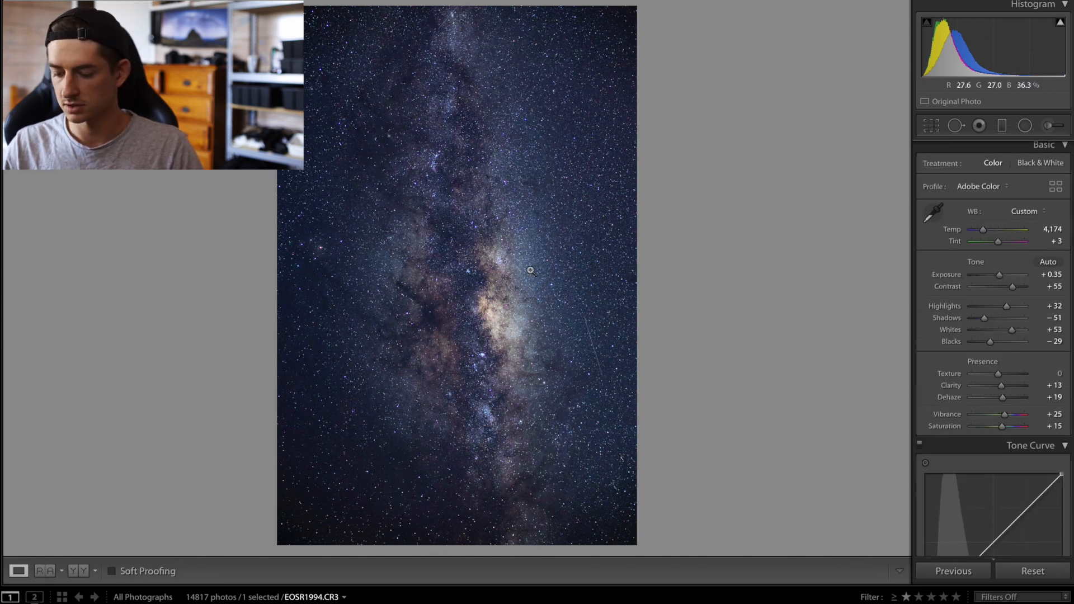
- Compare the before and after views of the edited photo, and check it against the neighbouring edited photo
key("backslash")
key("backslash")
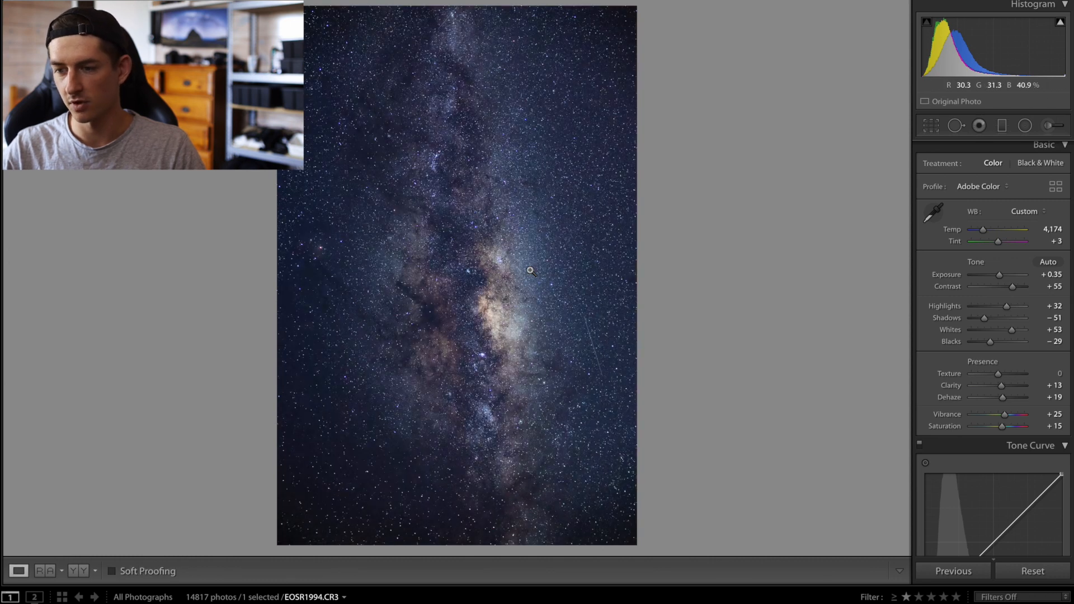
key("backslash")
key("backslash")
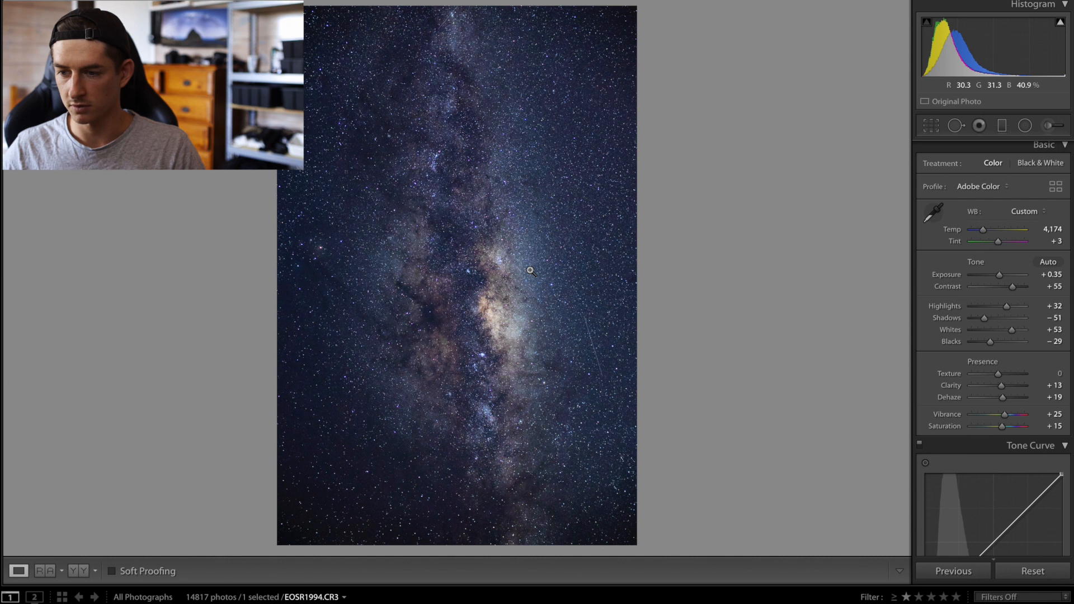
key("Right")
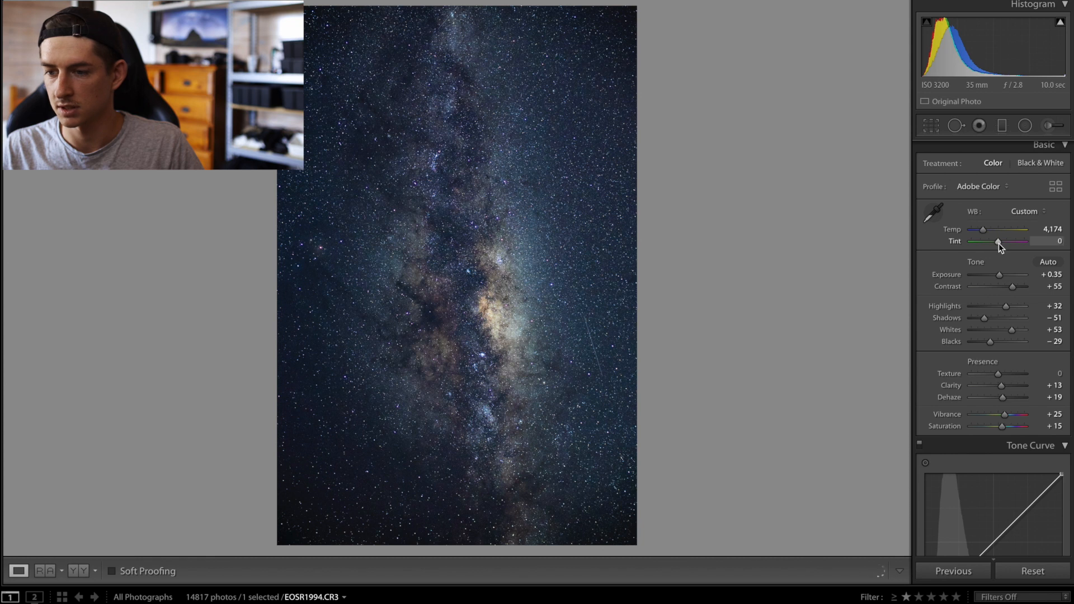
- In Calibration, set the Red Primary Hue to +34, Green Primary Hue to -22 and Blue Primary Hue to -30
scroll(994, 340, "down", 10)
scroll(993, 340, "down", 10)
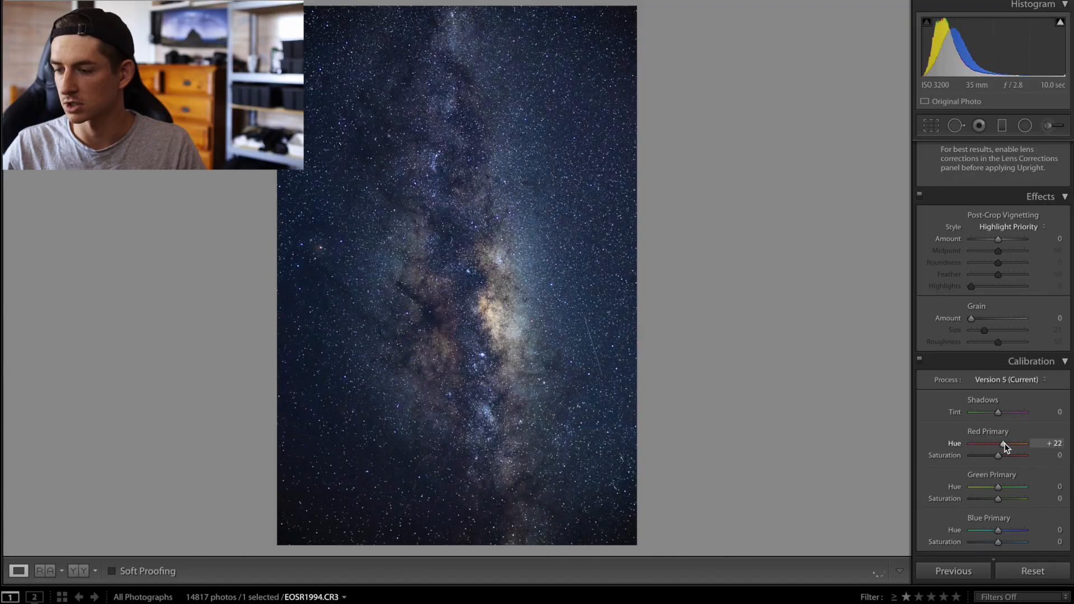
left_click_drag(1005, 444, 1005, 443)
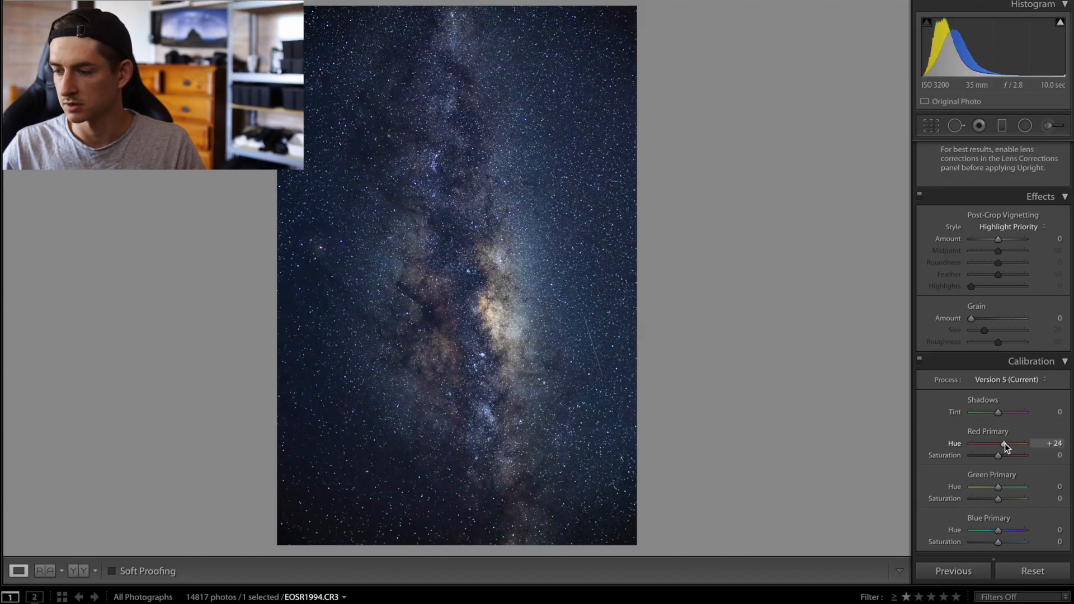
left_click_drag(997, 487, 993, 489)
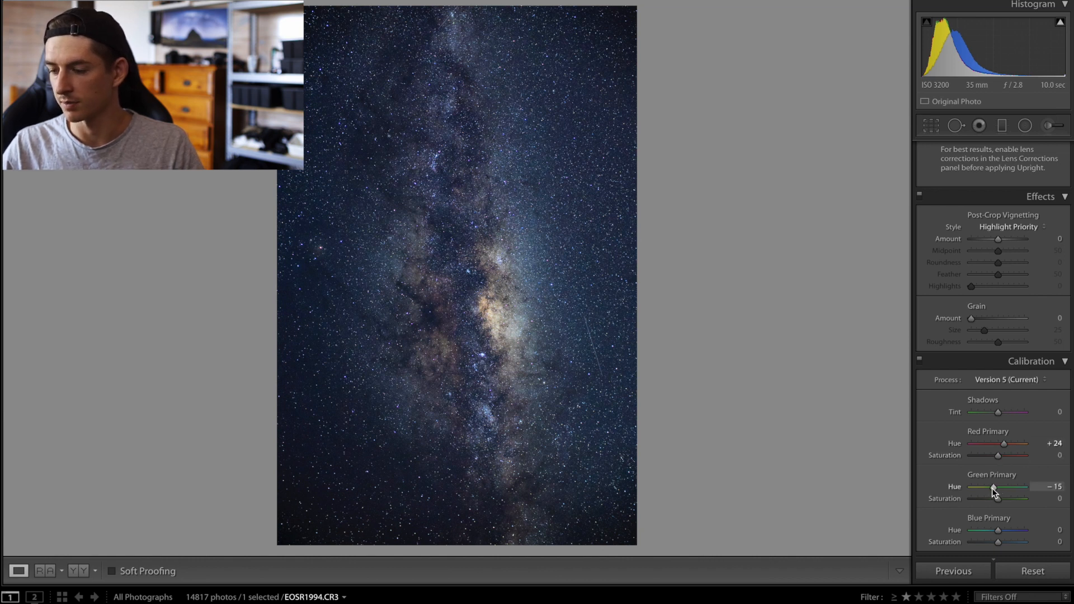
mouse_move(998, 529)
left_mouse_down()
mouse_move(1008, 529)
mouse_move(928, 546)
mouse_move(1000, 541)
mouse_move(989, 540)
left_mouse_up()
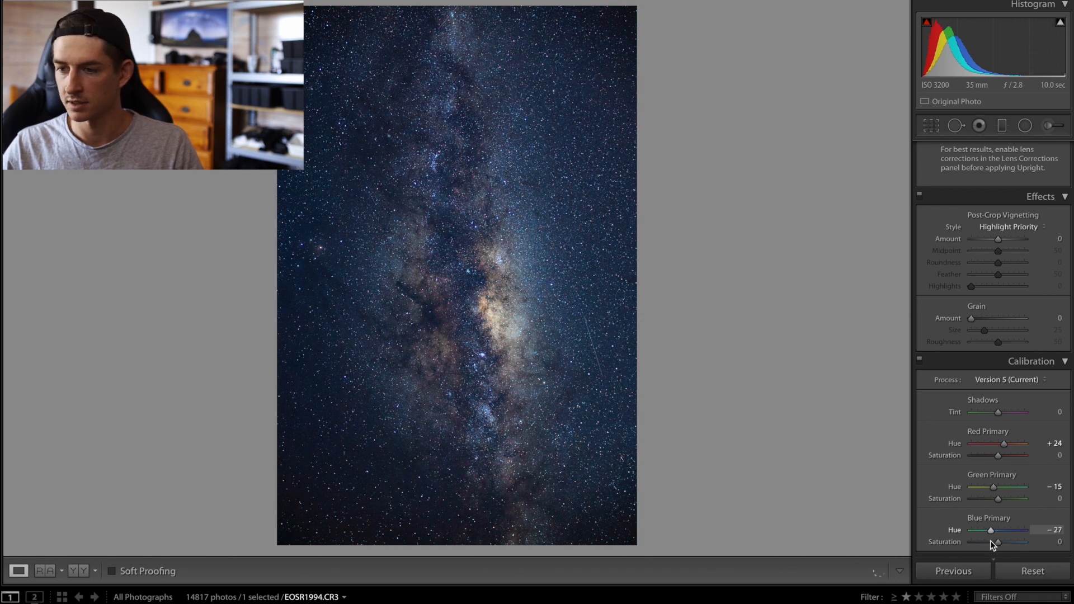
left_click_drag(993, 486, 990, 488)
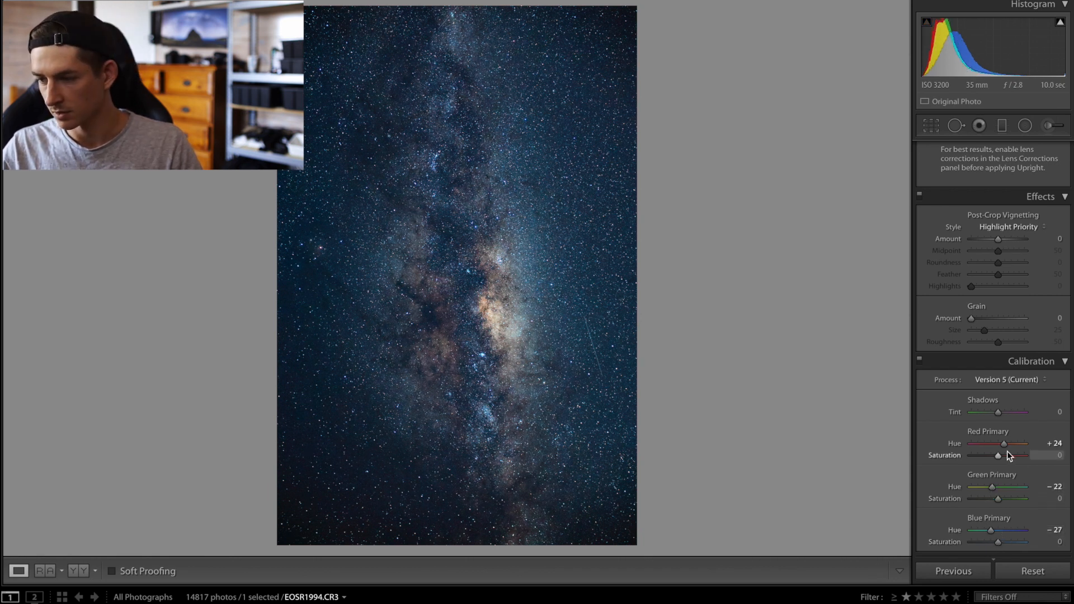
left_click_drag(1005, 445, 1009, 445)
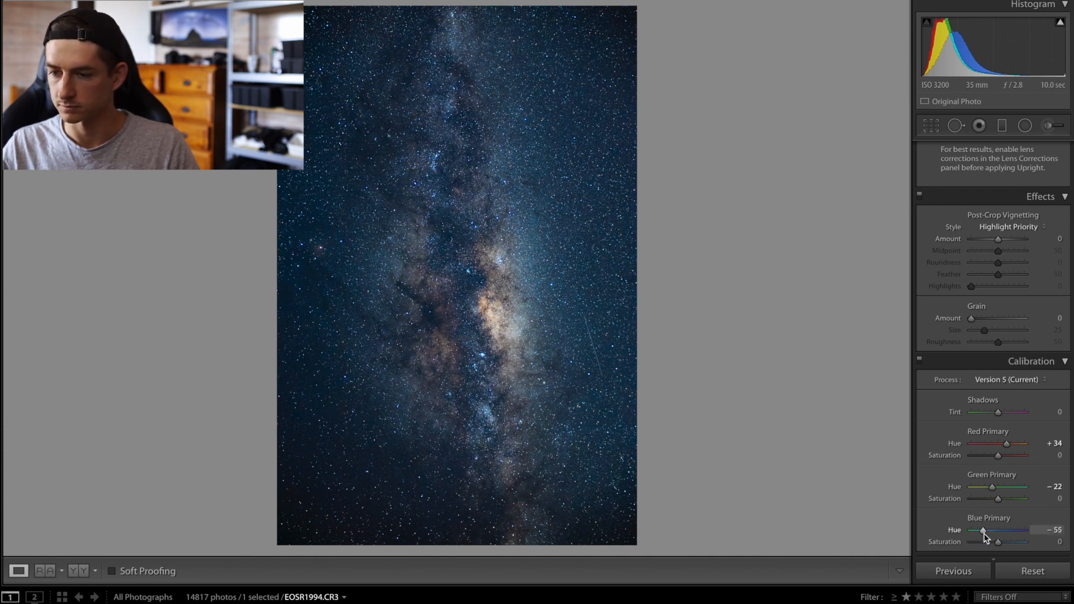
left_click_drag(984, 533, 990, 532)
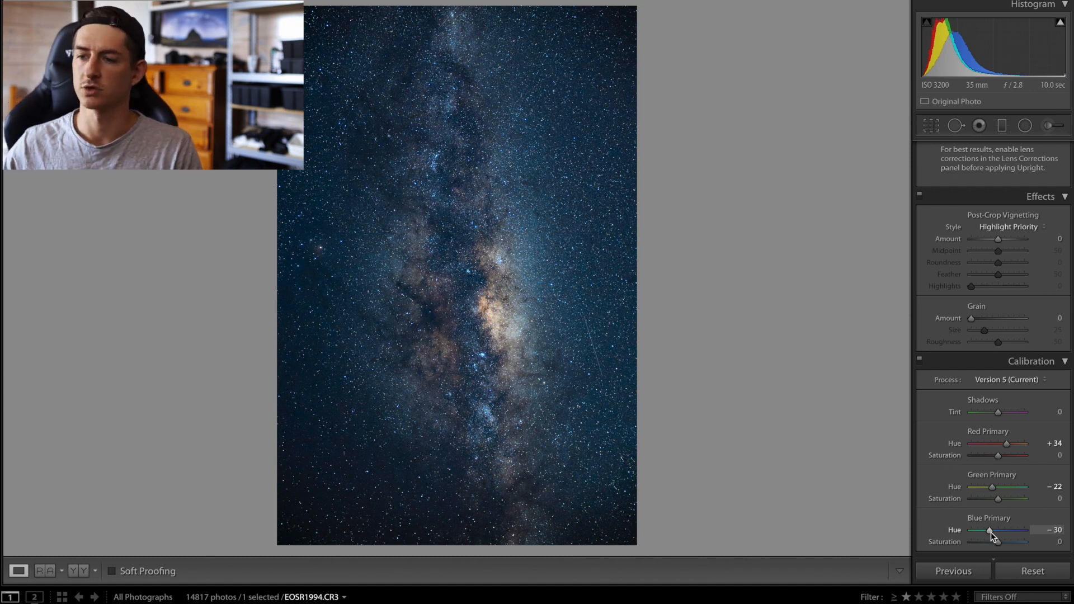
- Set the HSL Hue sliders to Blue +17, Aqua +14, Orange -11 and Red +20
scroll(980, 366, "up", 3)
scroll(980, 366, "up", 3)
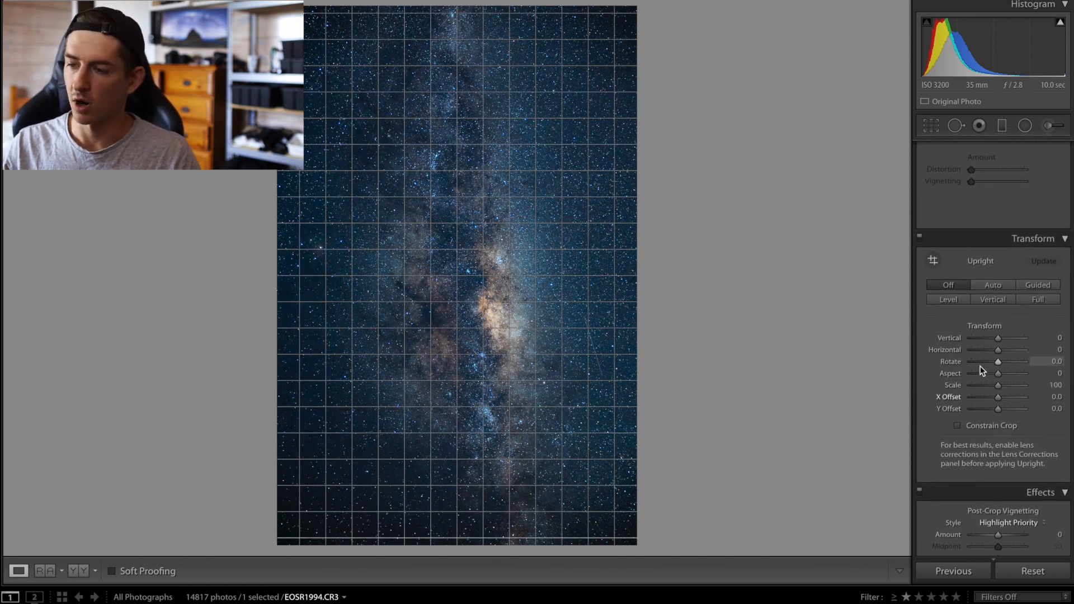
scroll(1034, 282, "up", 10)
scroll(999, 294, "up", 6)
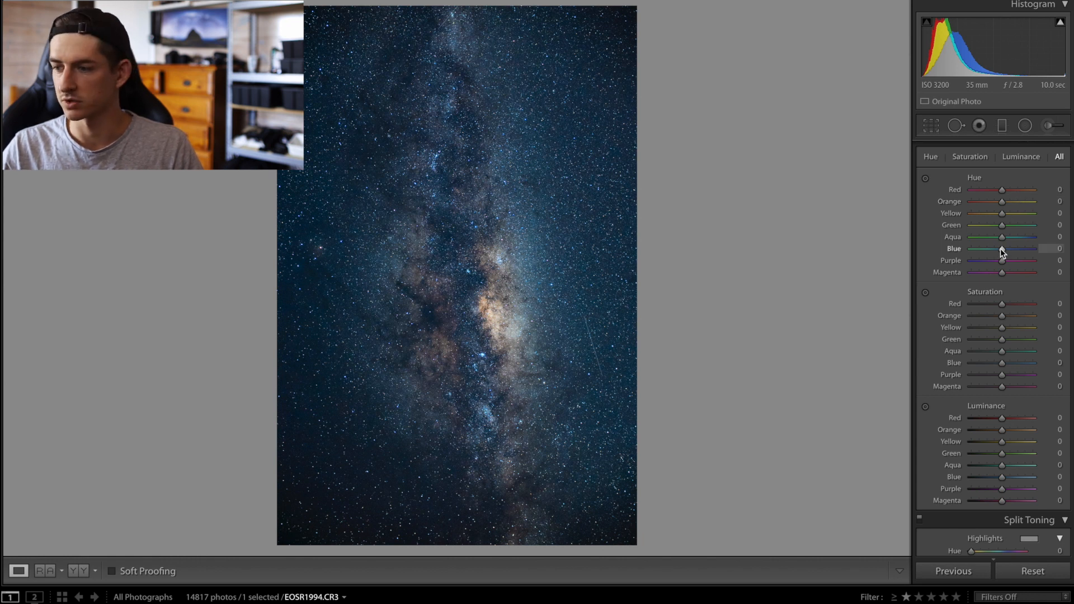
left_click_drag(1001, 251, 1005, 254)
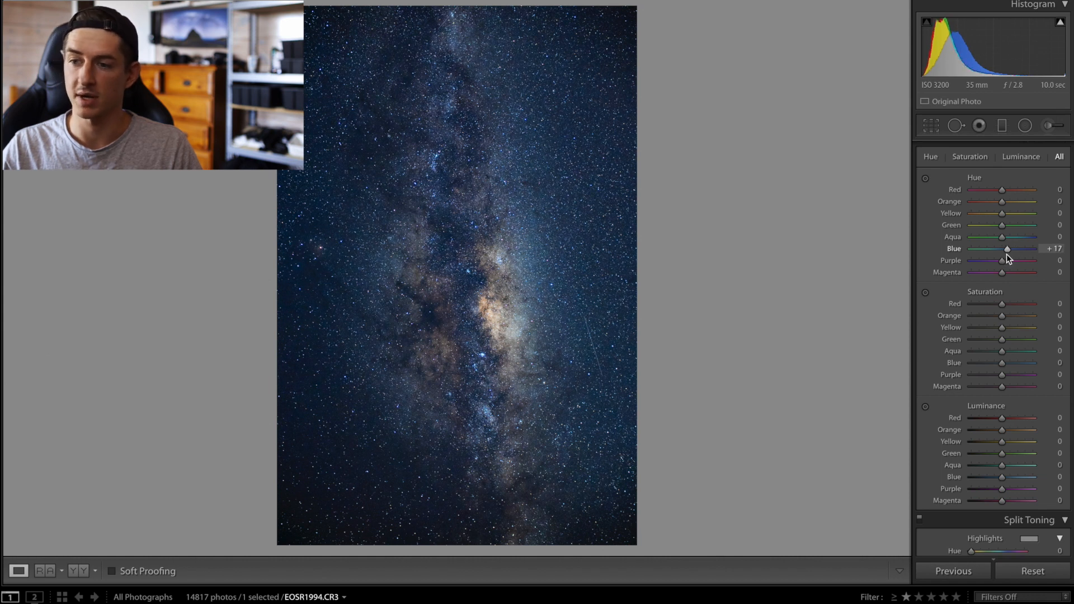
left_click_drag(1001, 238, 1005, 260)
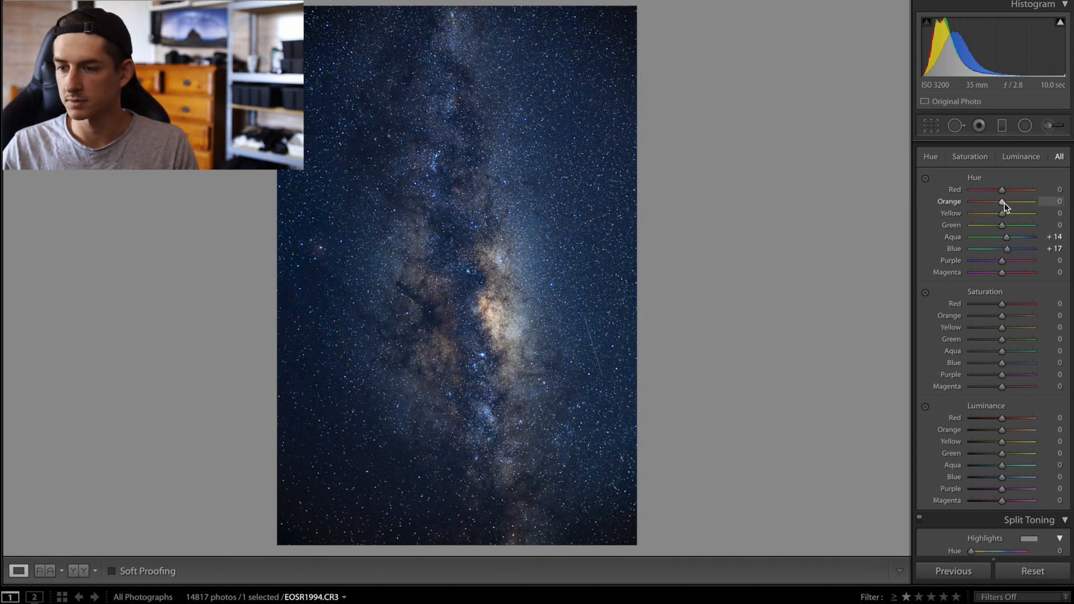
mouse_move(1002, 203)
left_mouse_down()
mouse_move(979, 204)
mouse_move(1033, 204)
mouse_move(1000, 204)
left_mouse_up()
left_click_drag(1002, 190, 1011, 192)
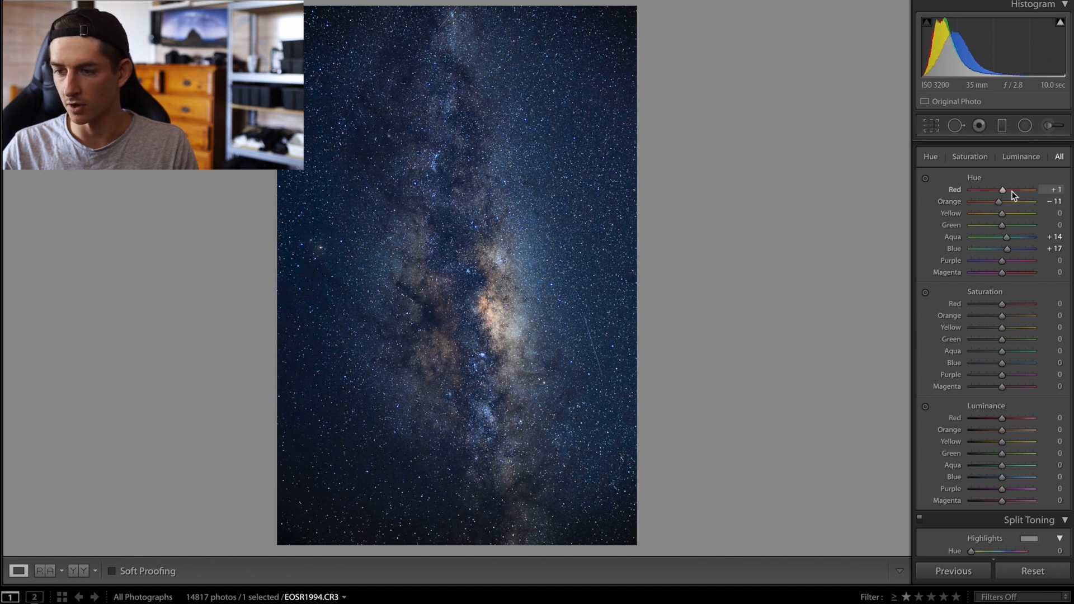
left_click_drag(938, 198, 1010, 196)
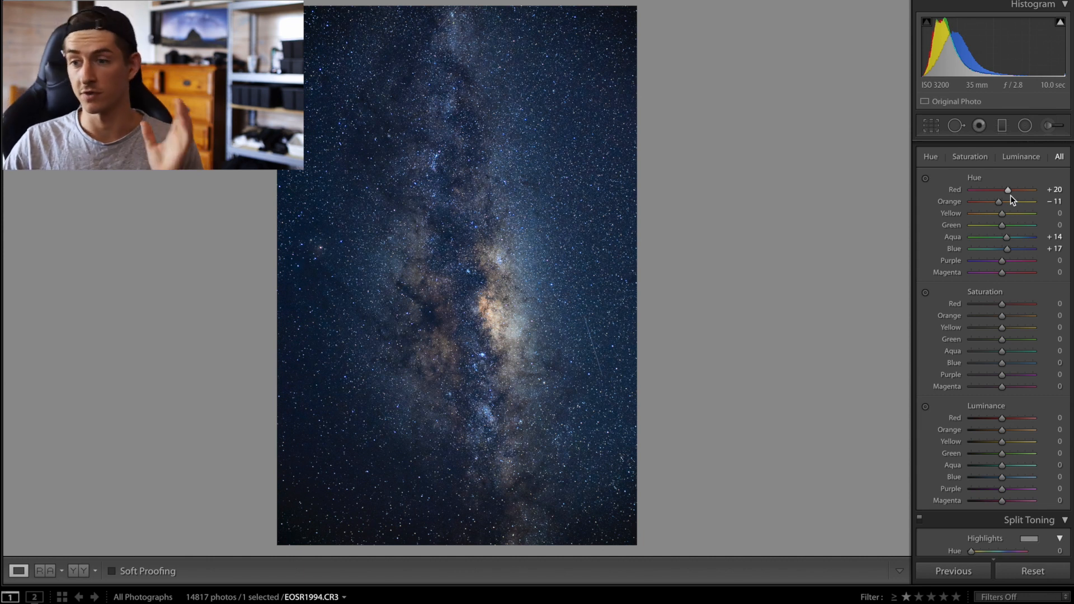
- Set HSL Saturation to Red +13, Orange +18, Yellow +21, and Luminance to Red +10, Orange +12, Yellow +11
left_click_drag(1002, 315, 1007, 339)
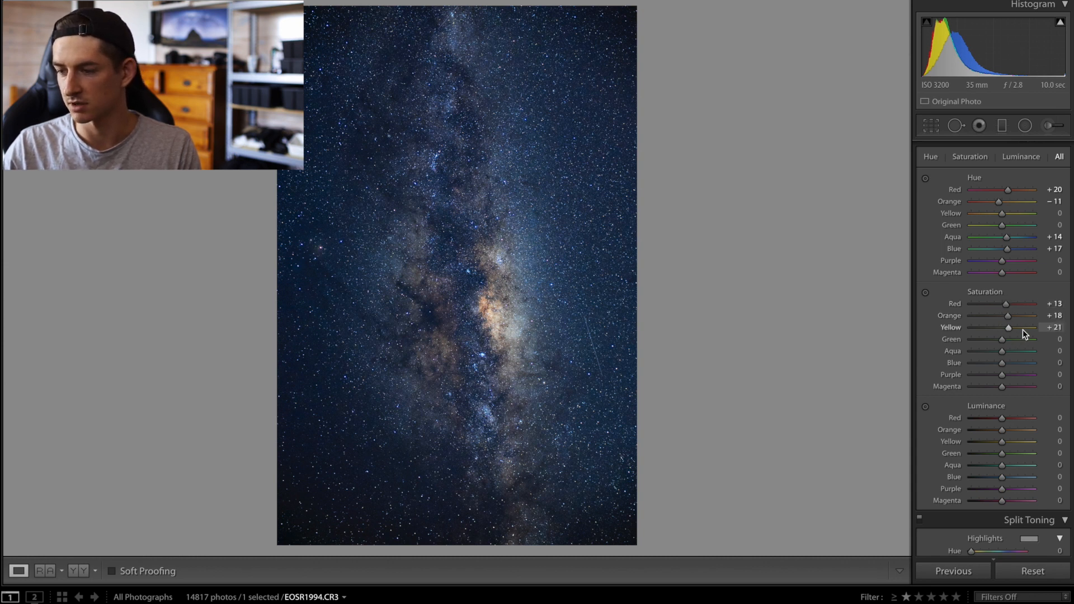
mouse_move(1013, 430)
left_mouse_down()
mouse_move(1006, 444)
mouse_move(1004, 418)
mouse_move(1006, 442)
left_mouse_up()
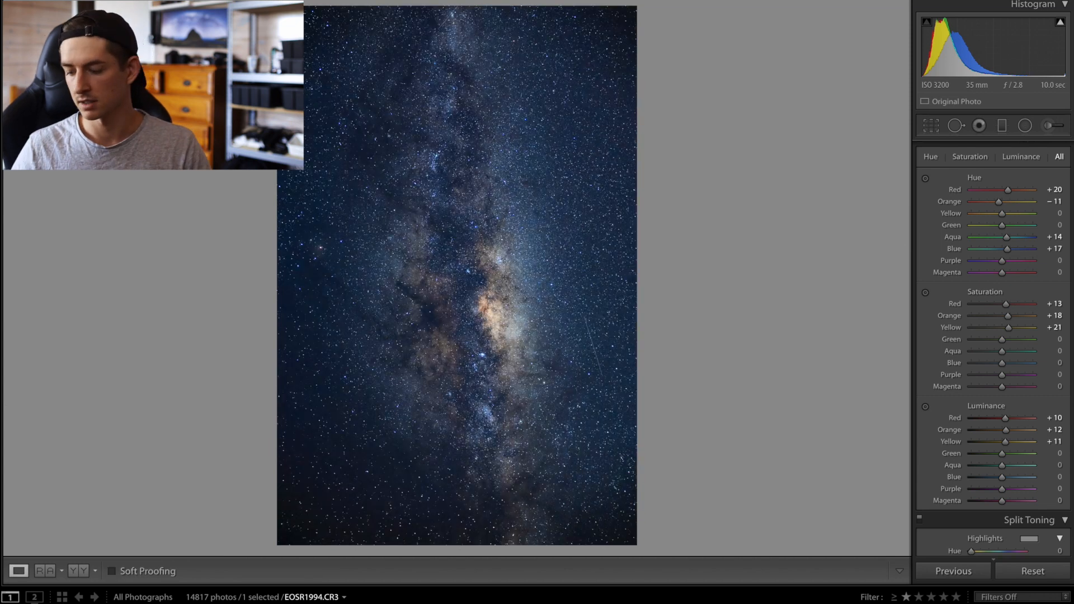
- Compare the photo with the neighbouring edit EOSR1993.CR3, and check its before and after views
key("Left")
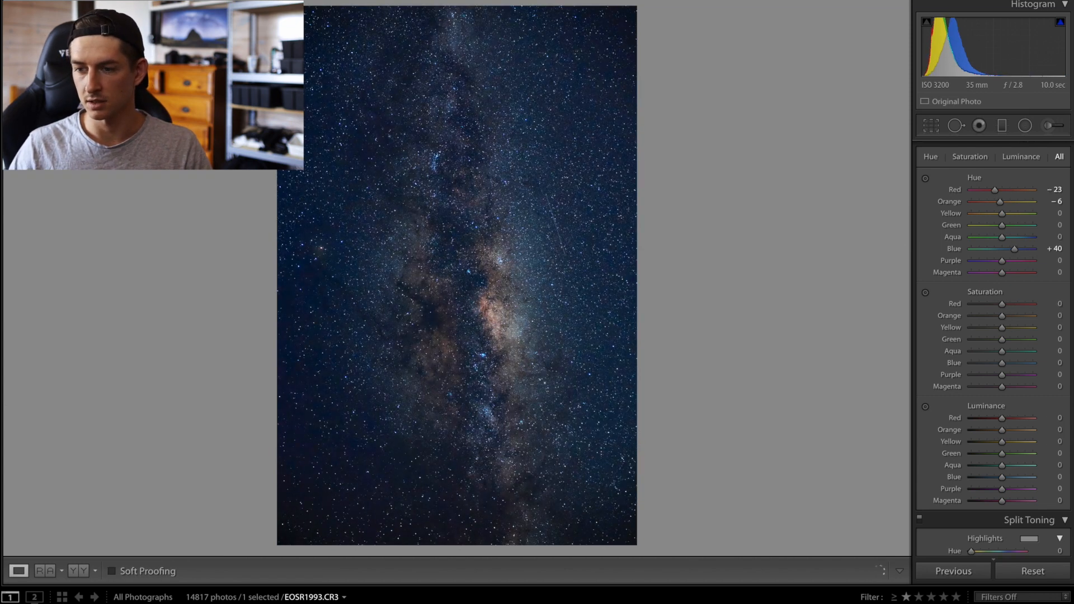
key("Right")
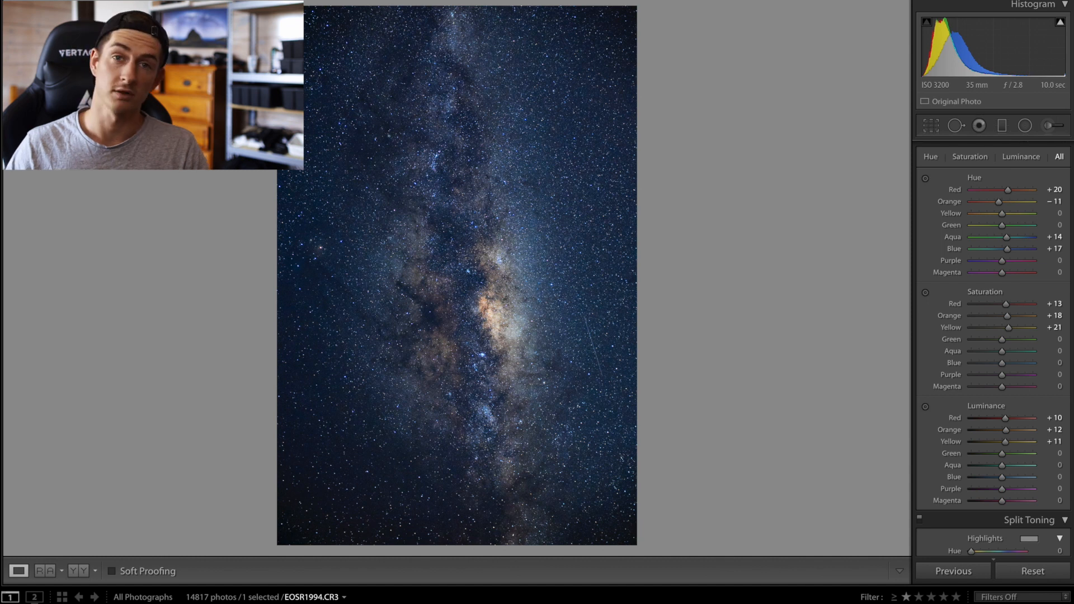
key("backslash")
key("backslash")
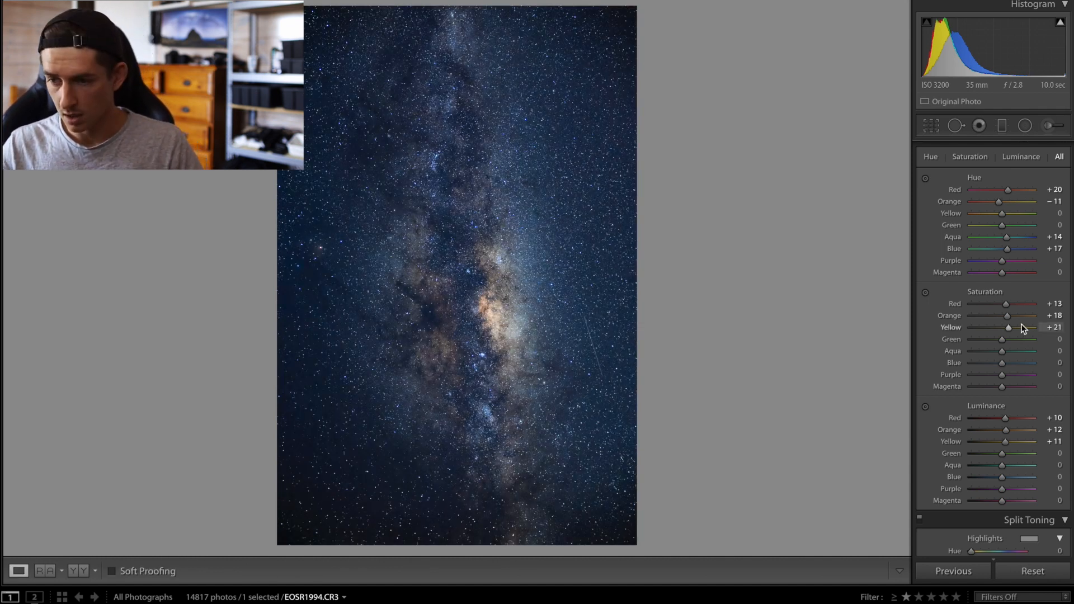
- Set the Sharpening Amount to 53 and Masking to 58
scroll(1018, 328, "up", 10)
scroll(1021, 328, "down", 10)
scroll(1020, 328, "down", 7)
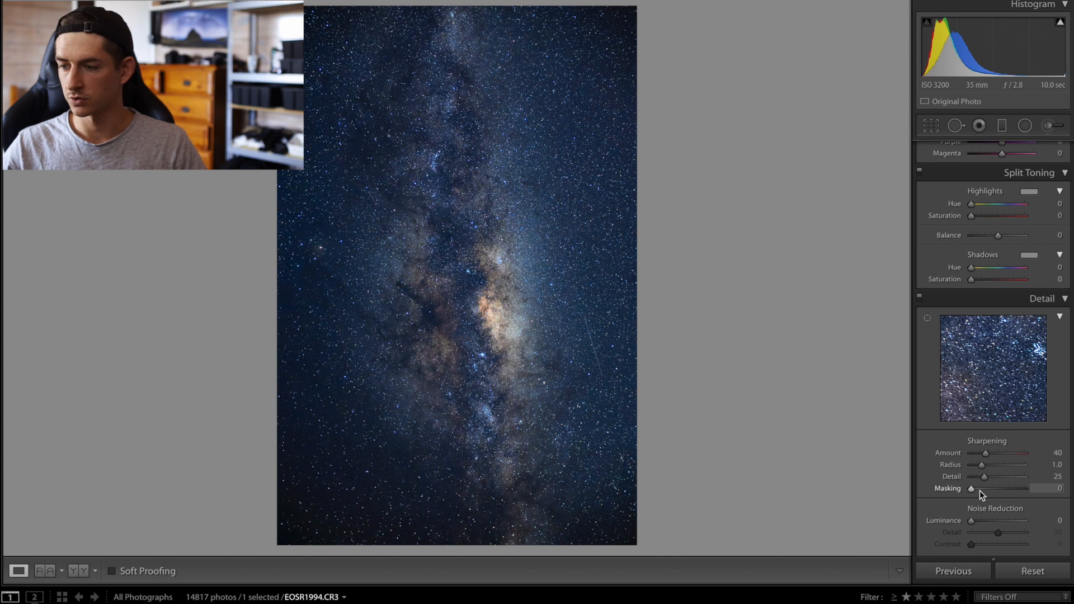
left_click_drag(989, 453, 992, 454)
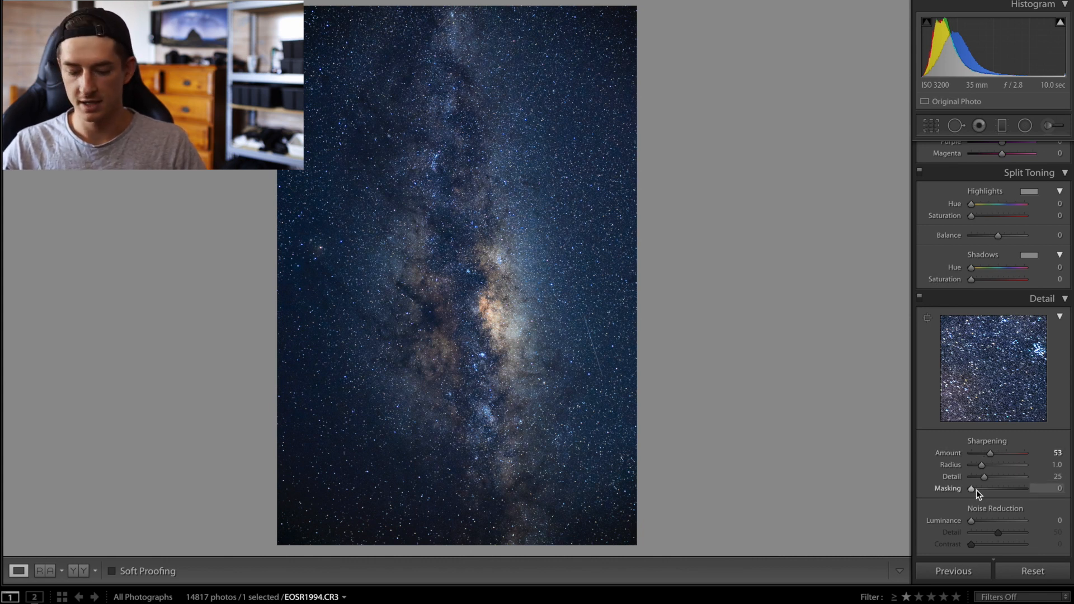
left_click_drag(978, 489, 1001, 492)
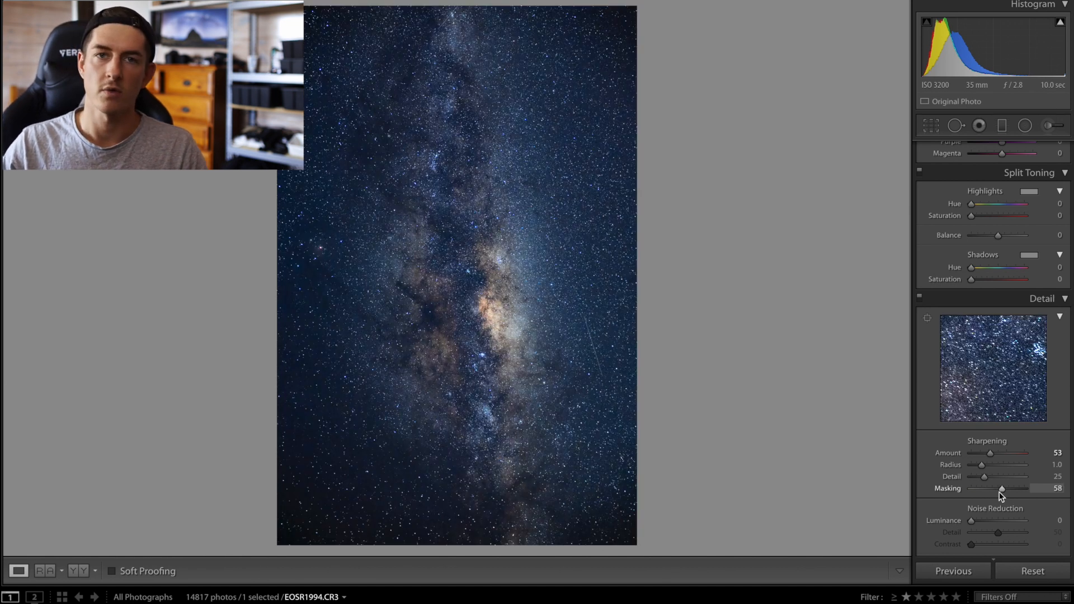
- Zoom in on the Milky Way core and the dust lanes beside it to examine noise and star detail
scroll(977, 502, "down", 5)
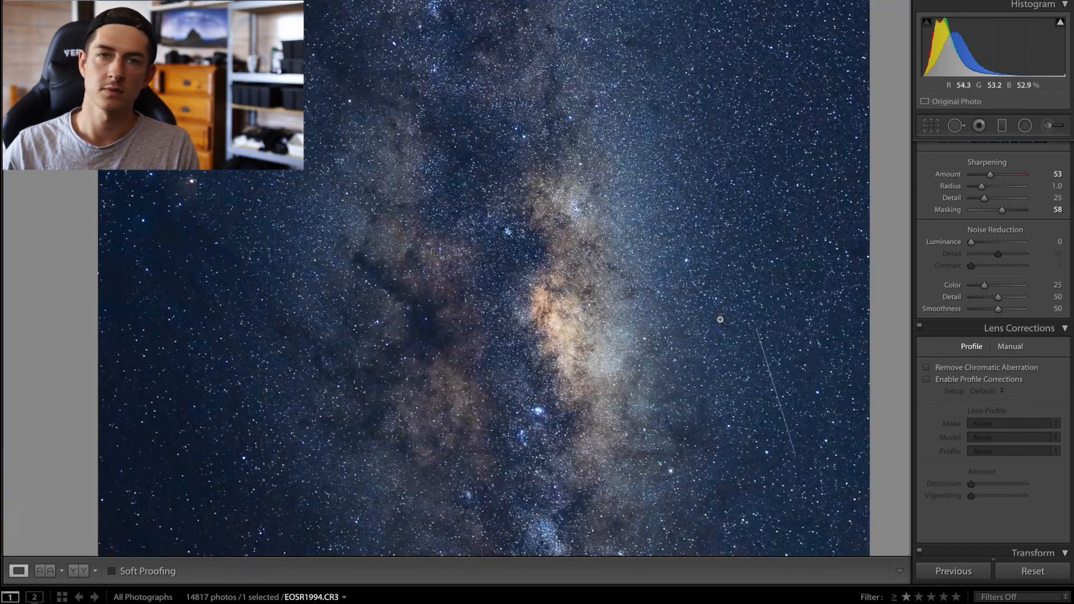
left_click(720, 320)
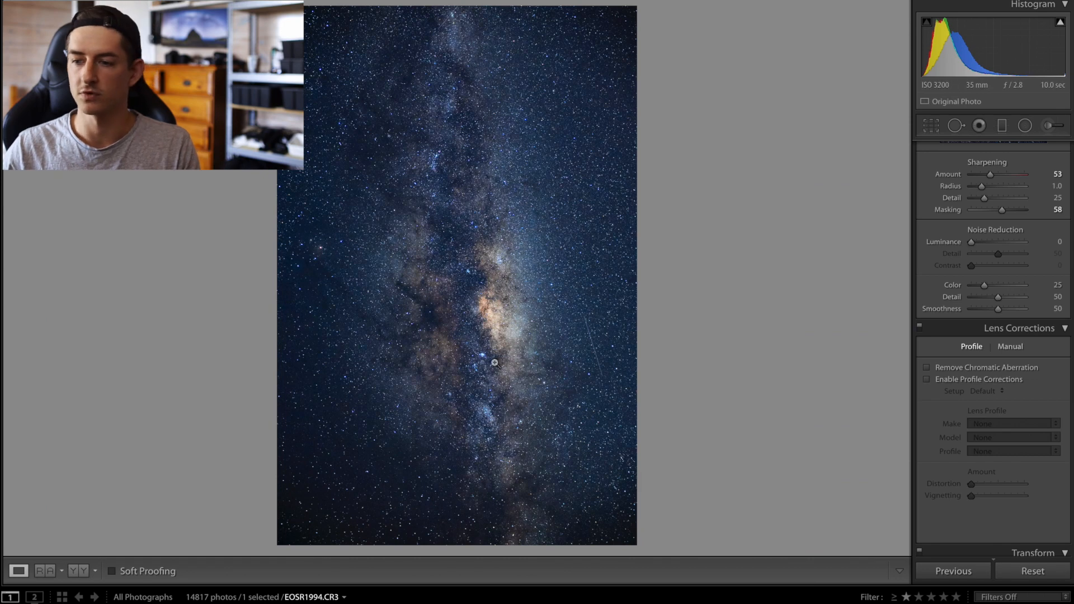
left_click(452, 340)
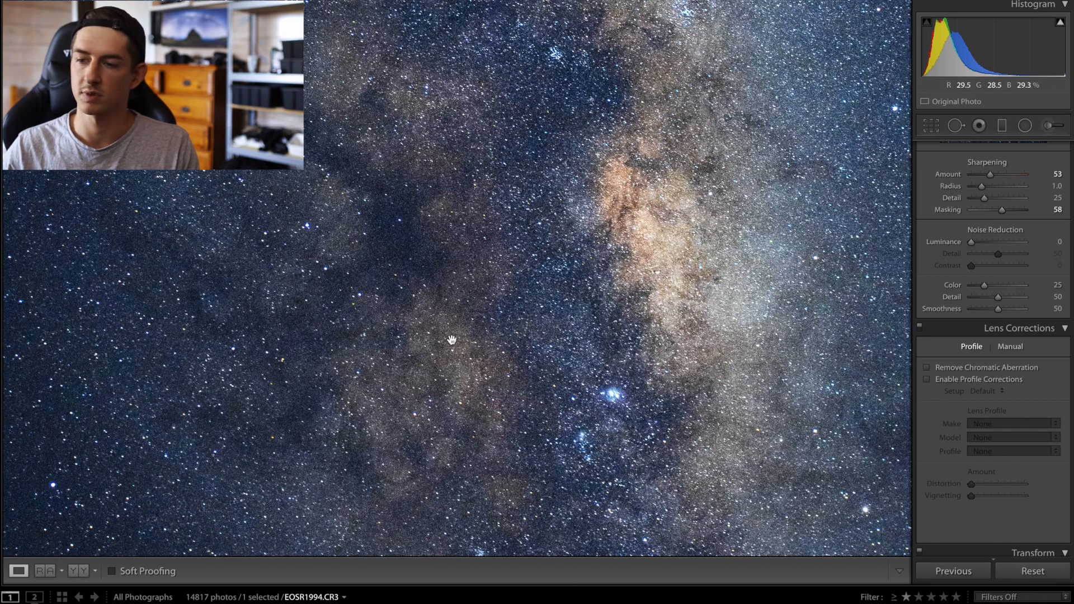
left_click(620, 302)
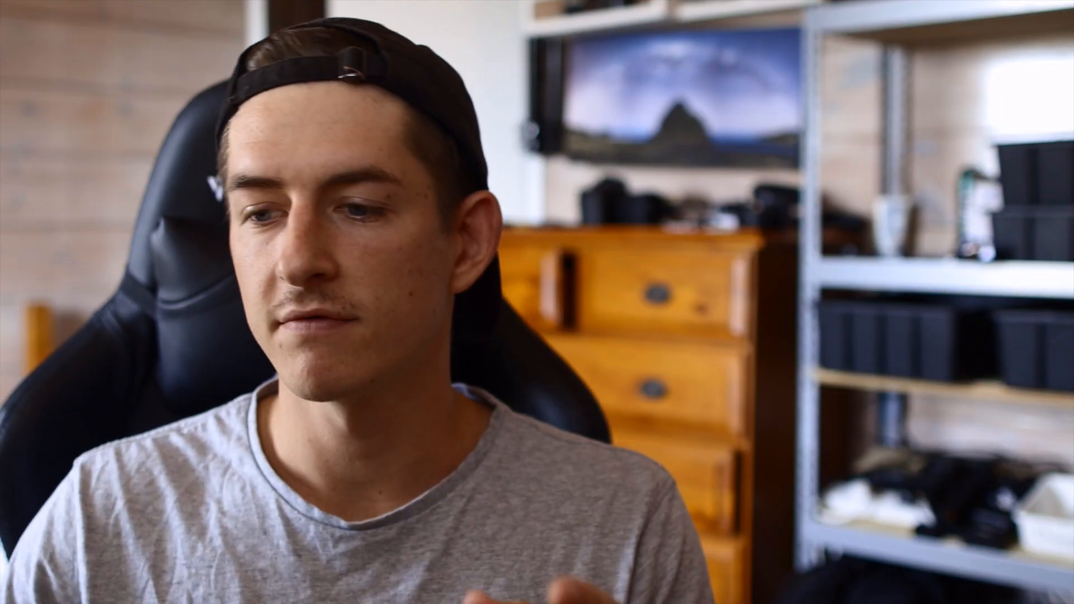